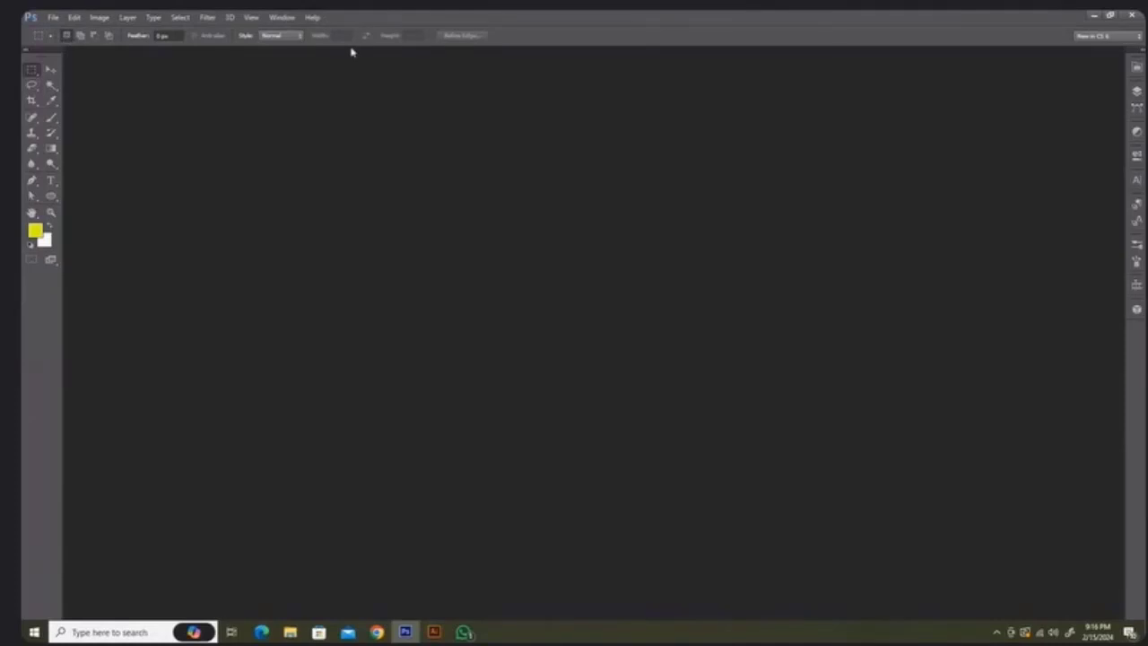
Activate the Move tool and switch the toolbox to a single column
click(50, 71)
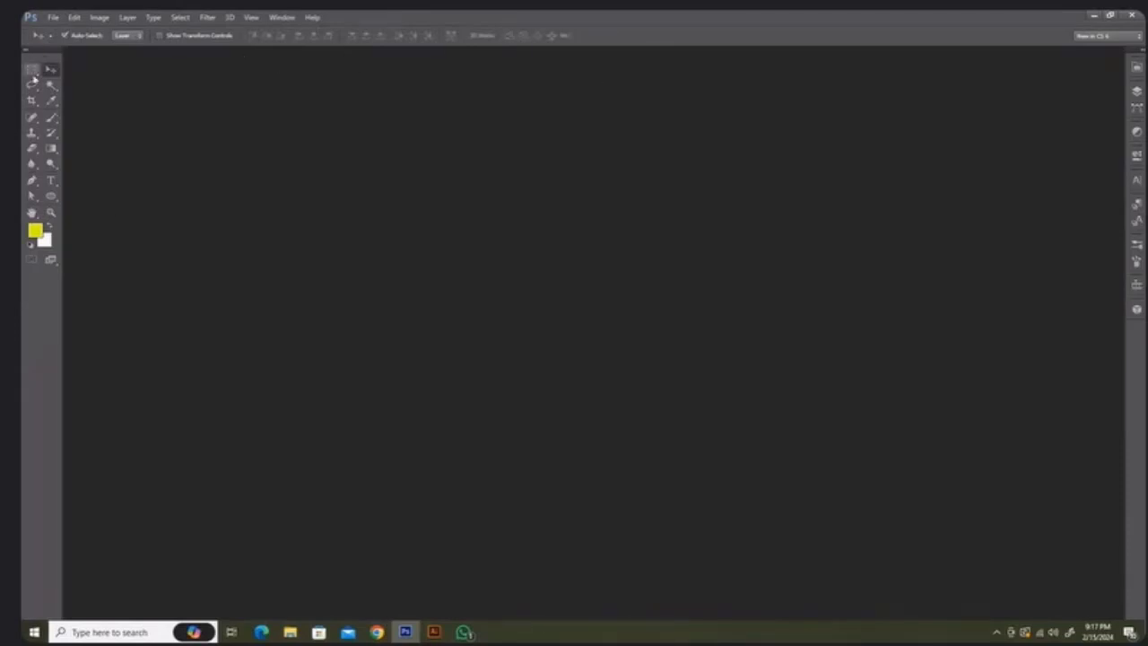
click(26, 56)
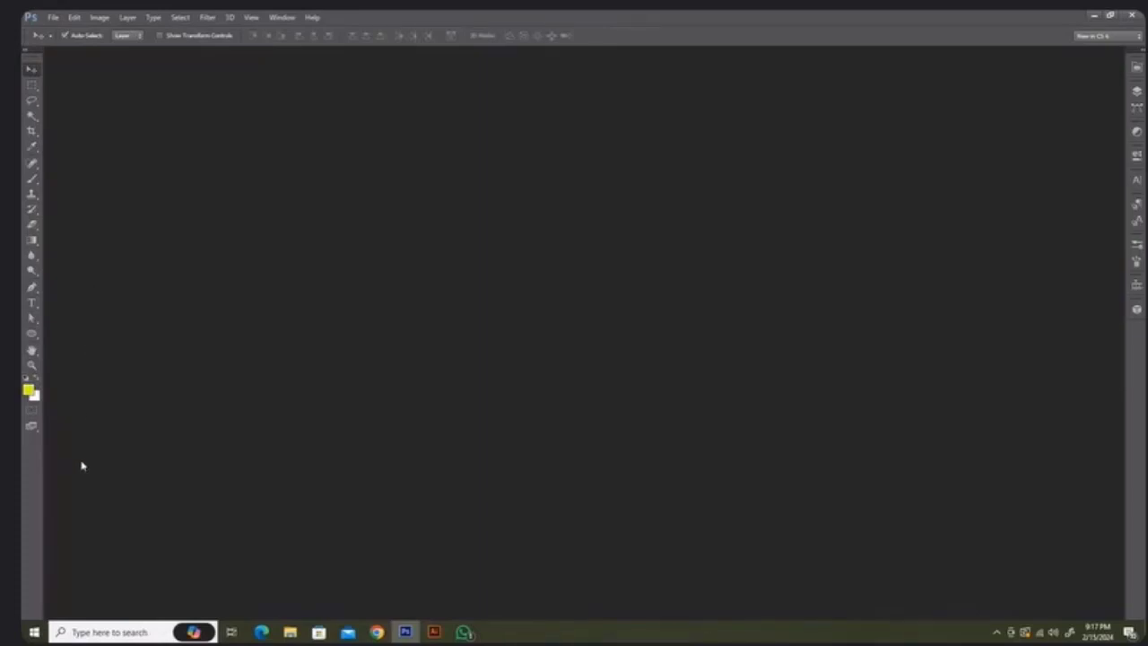
click(1110, 15)
click(1030, 34)
Create a blank white document with the default settings and close it again
click(52, 18)
click(71, 32)
click(710, 177)
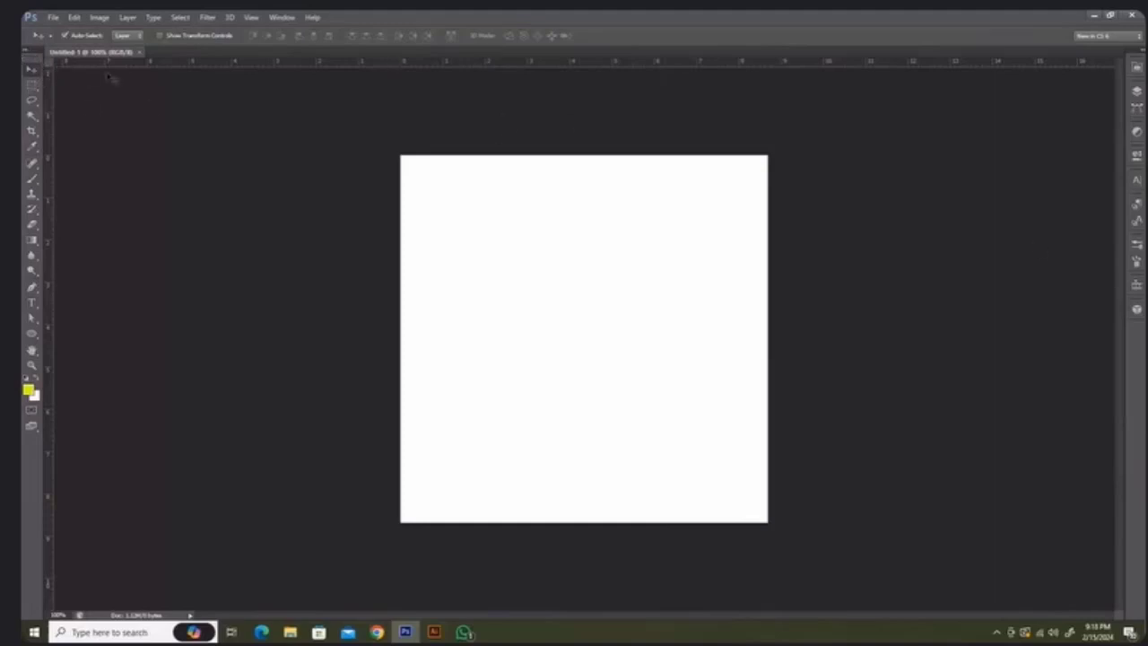
click(139, 52)
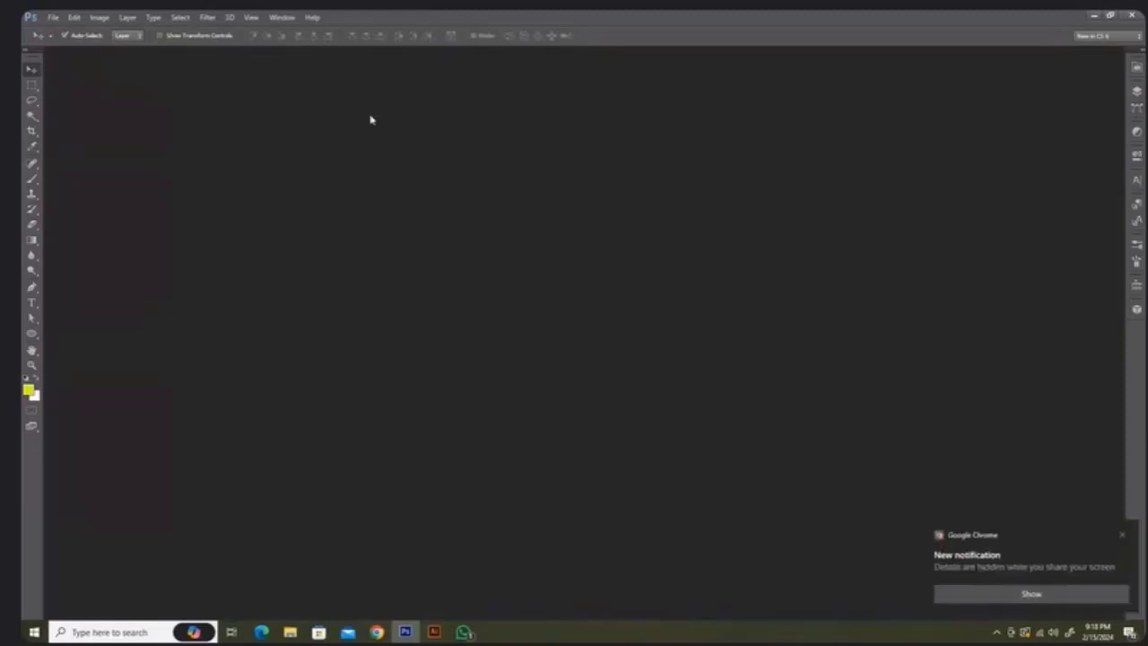
click(1122, 534)
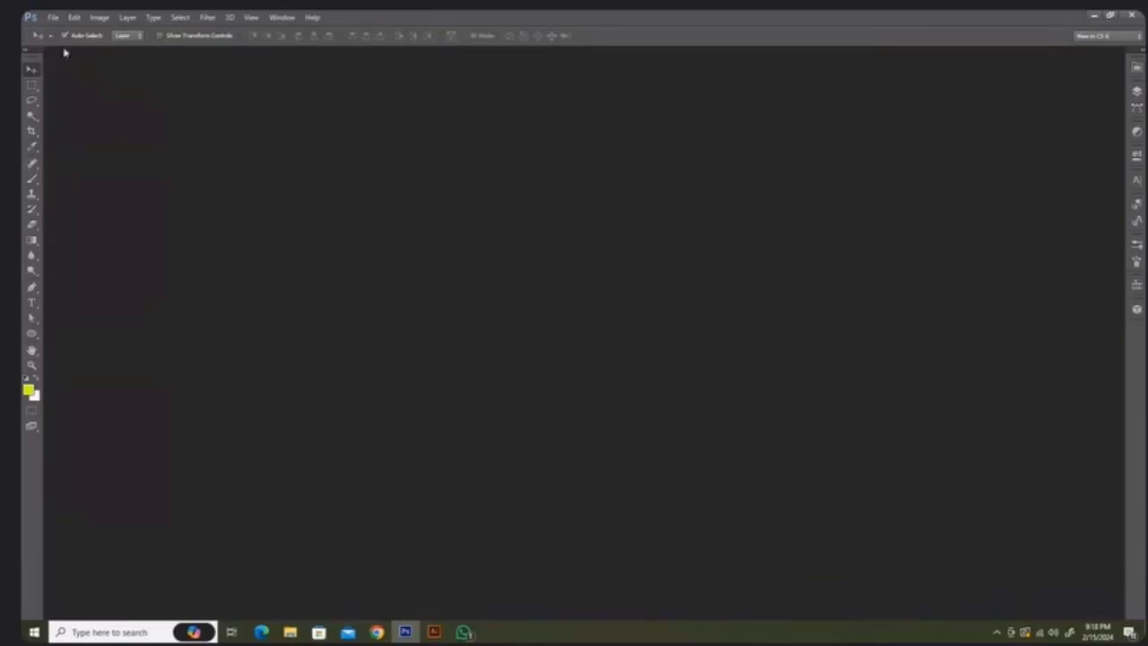
Start a new document named 144 and keep the Custom preset
click(52, 18)
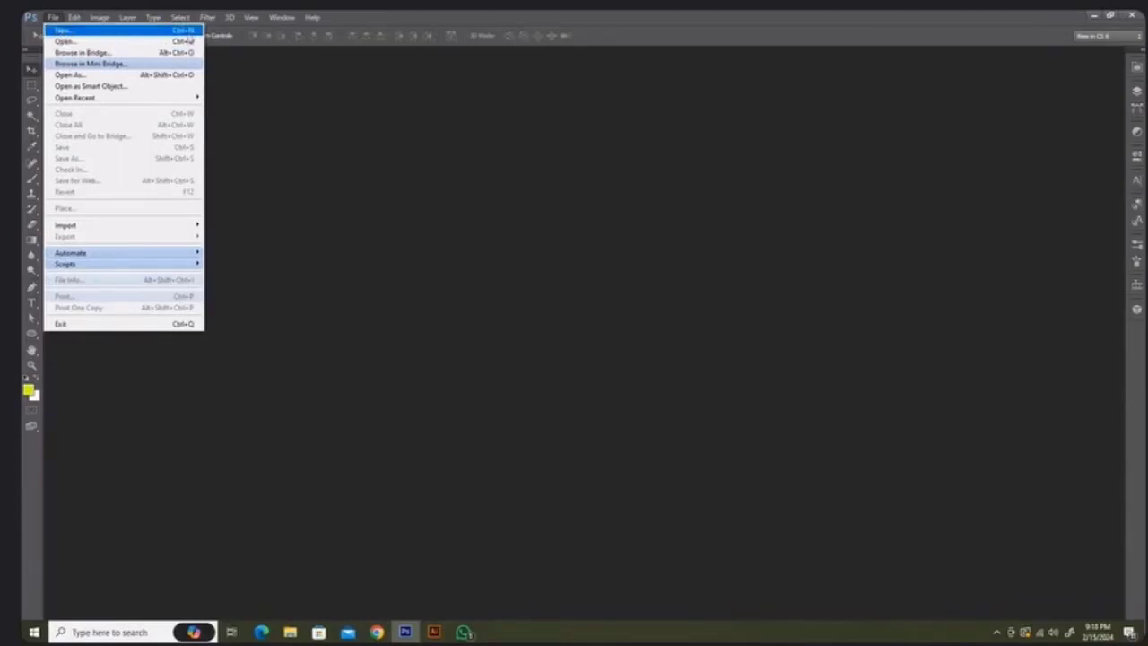
click(183, 31)
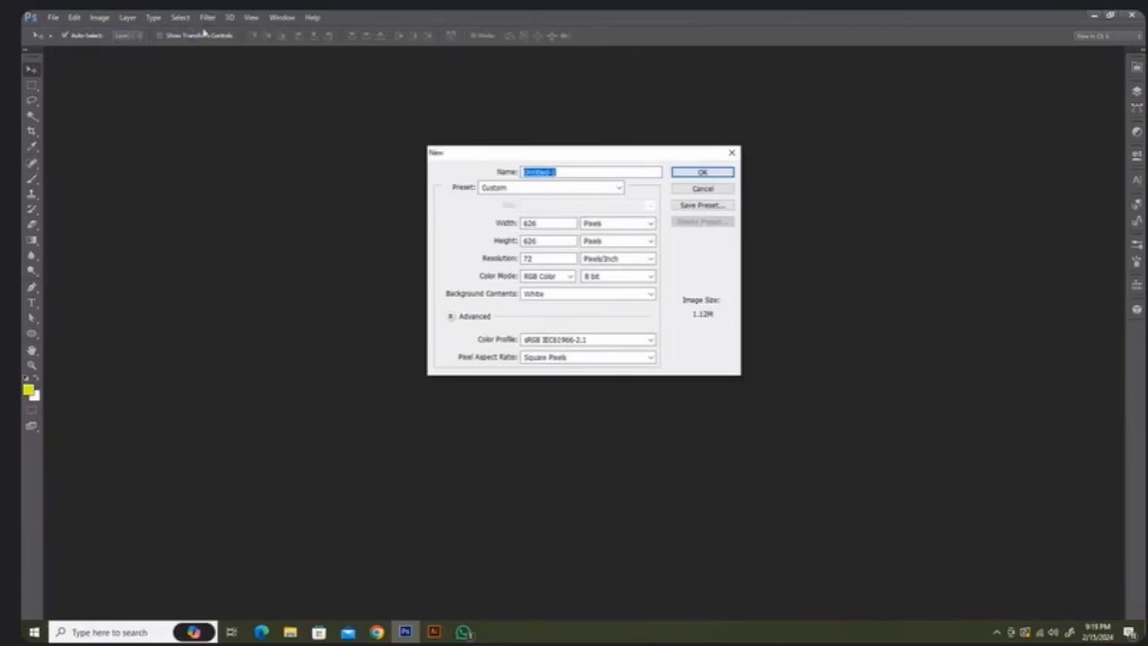
click(565, 171)
drag(565, 171, 482, 174)
text(144)
click(573, 191)
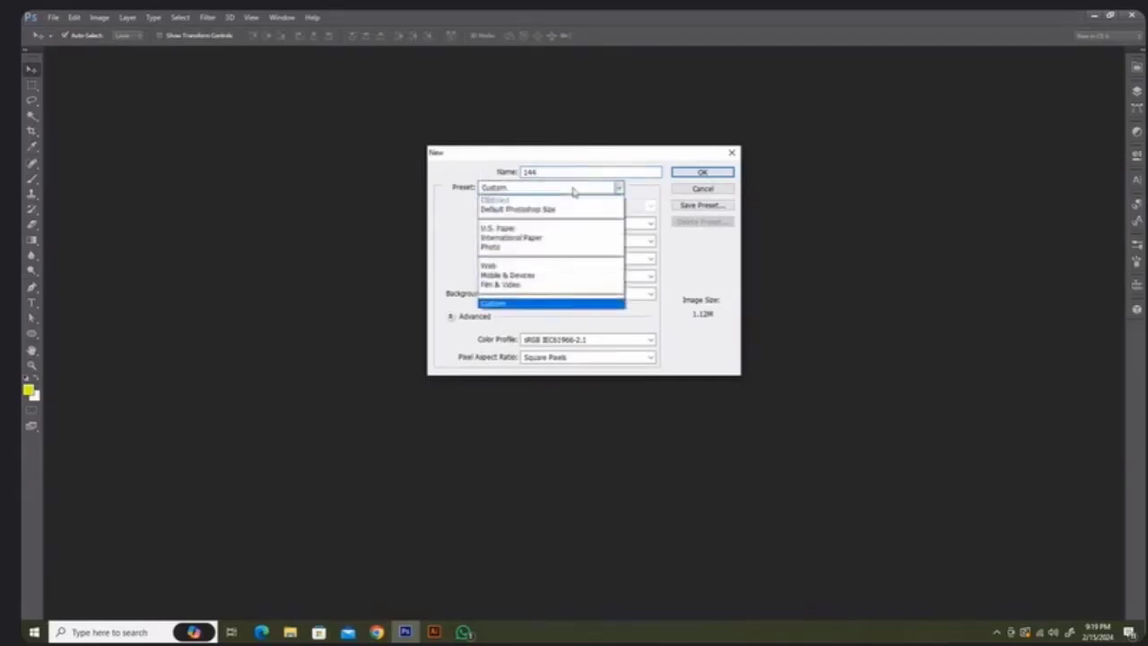
click(572, 191)
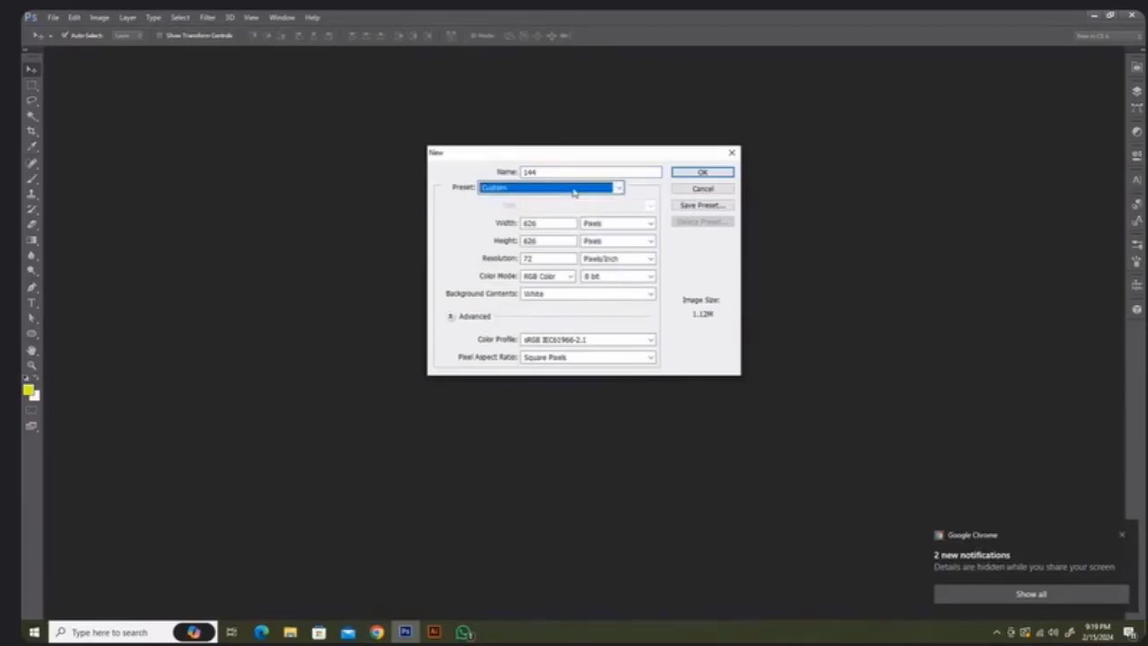
click(574, 192)
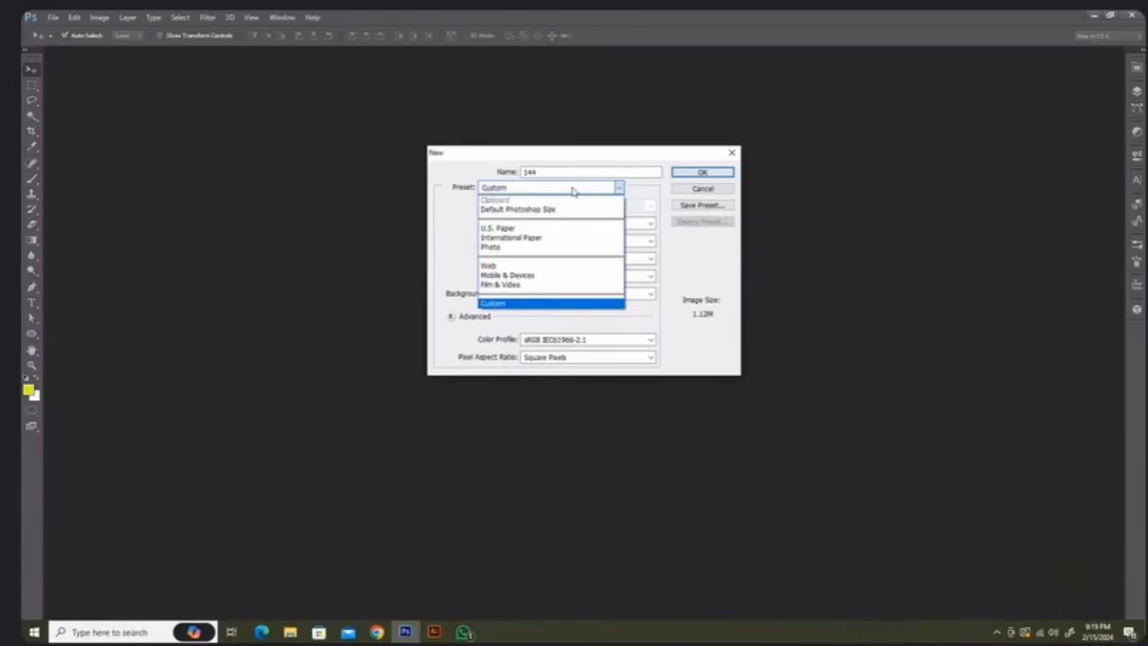
click(572, 191)
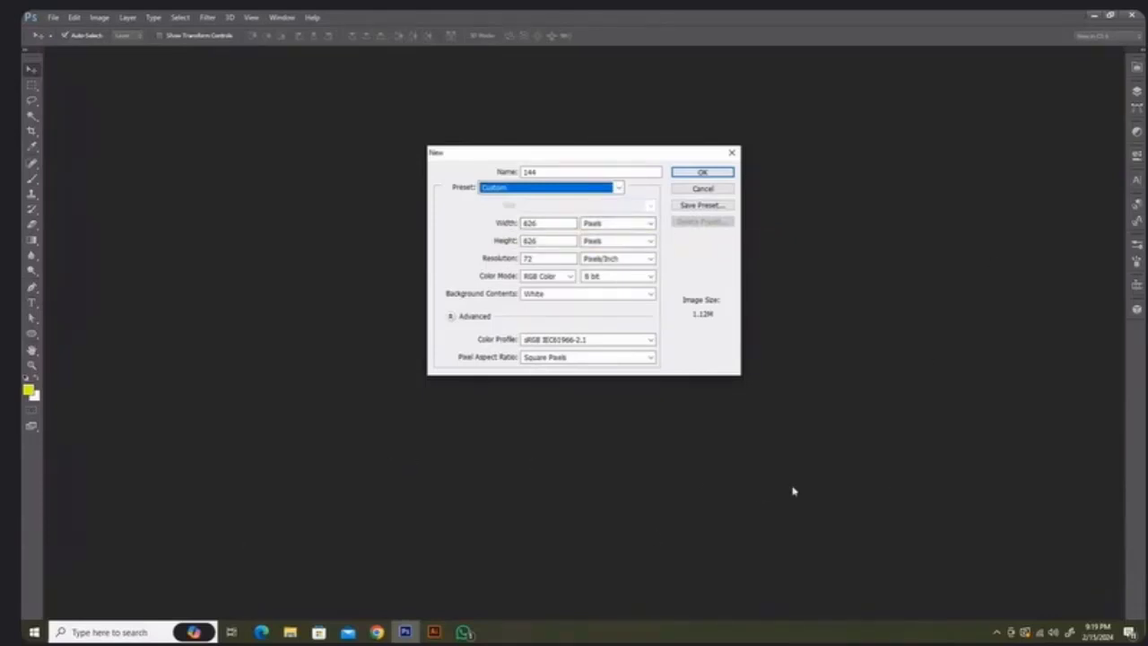
Set the new document's units to inches, with a width of 5 and a height of 10
double_click(525, 223)
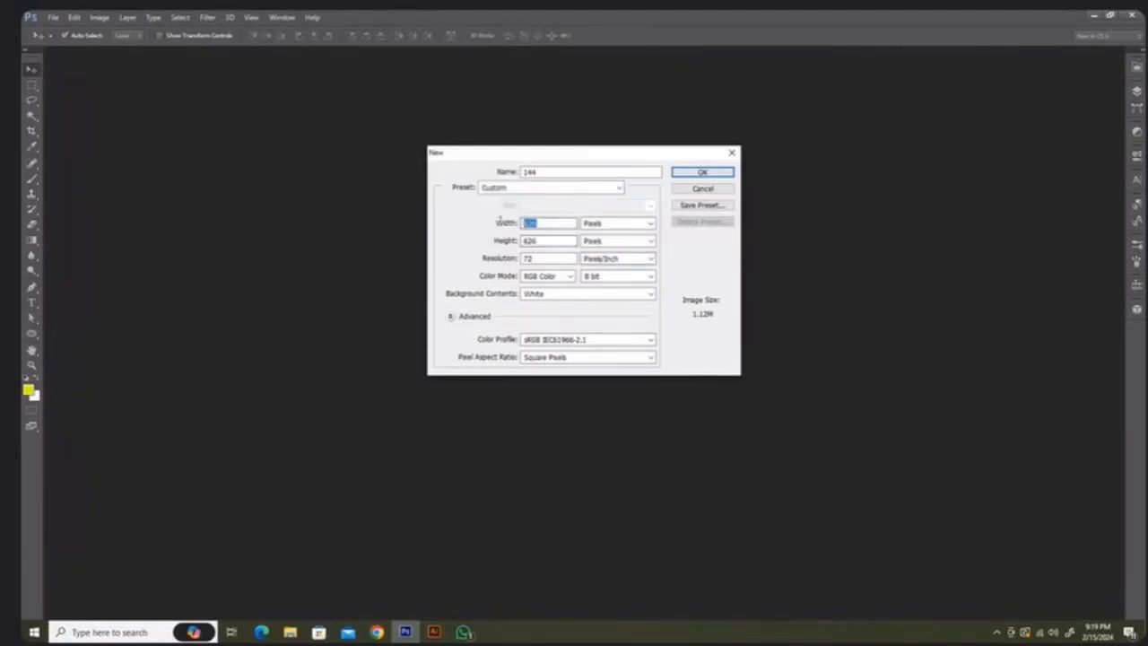
click(548, 223)
click(630, 226)
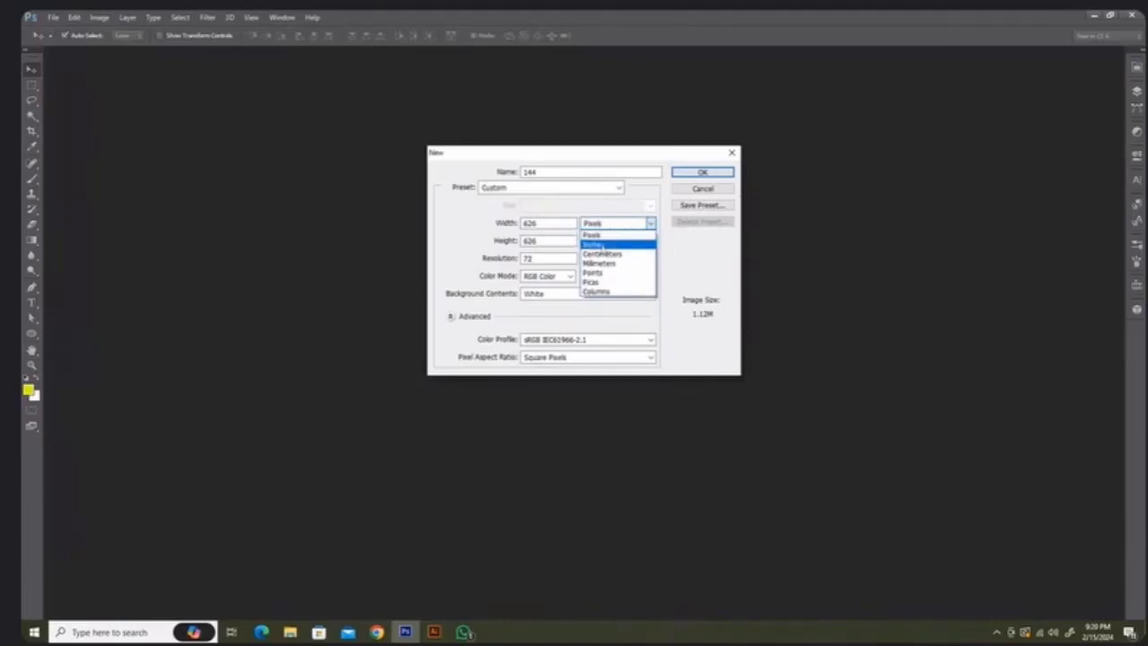
click(612, 244)
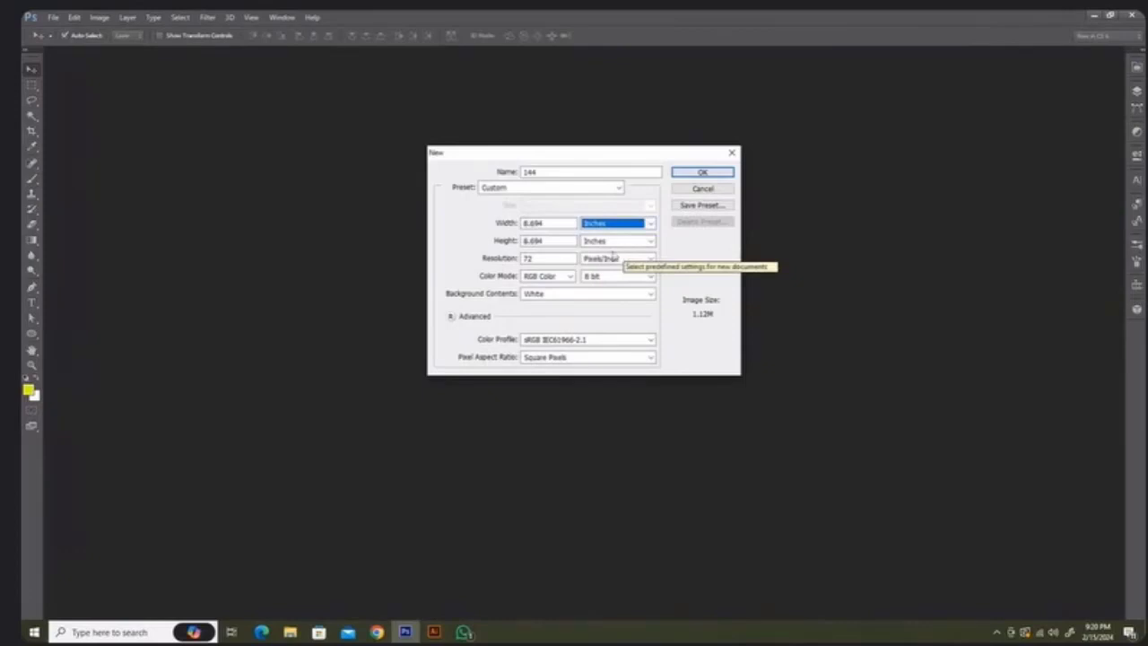
double_click(565, 224)
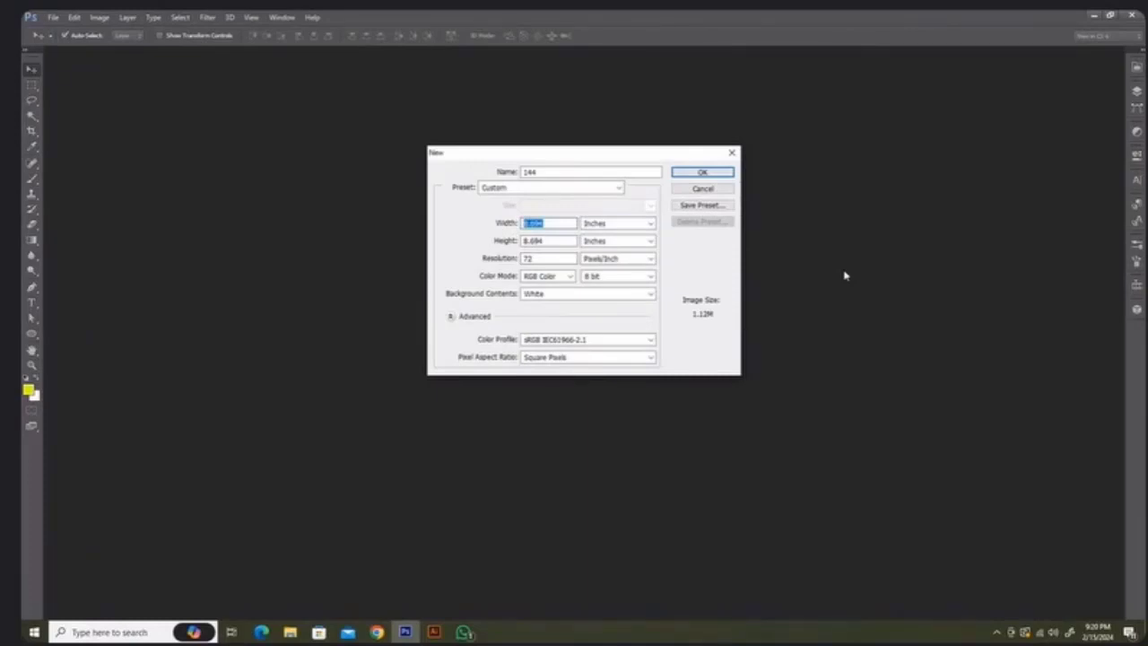
text(5)
double_click(562, 240)
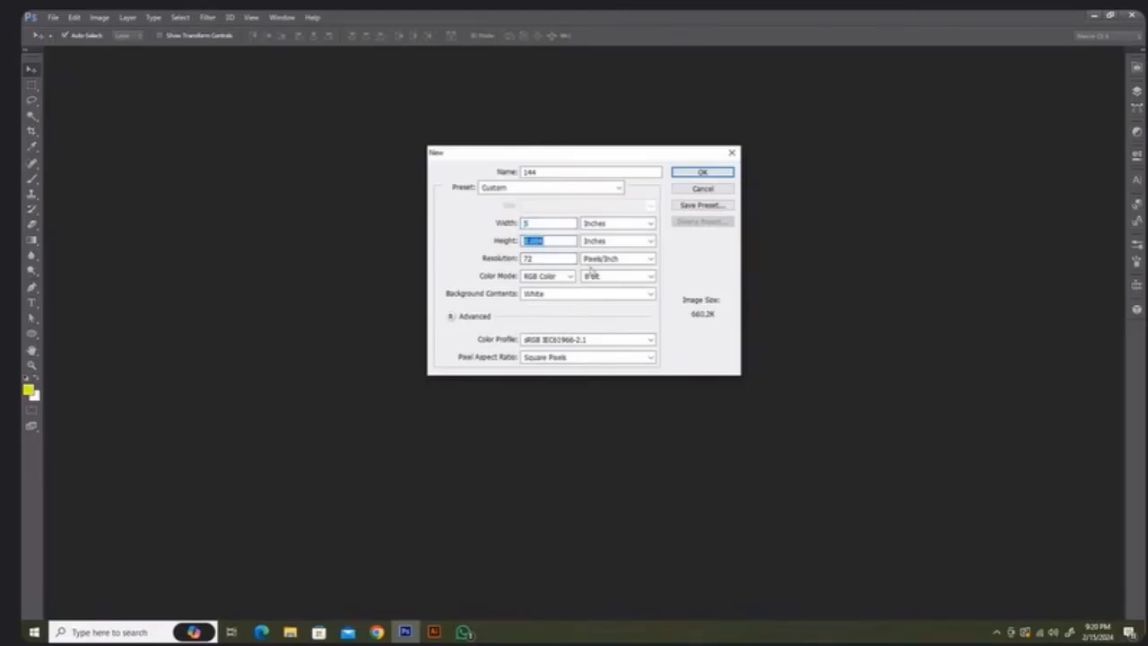
text(10)
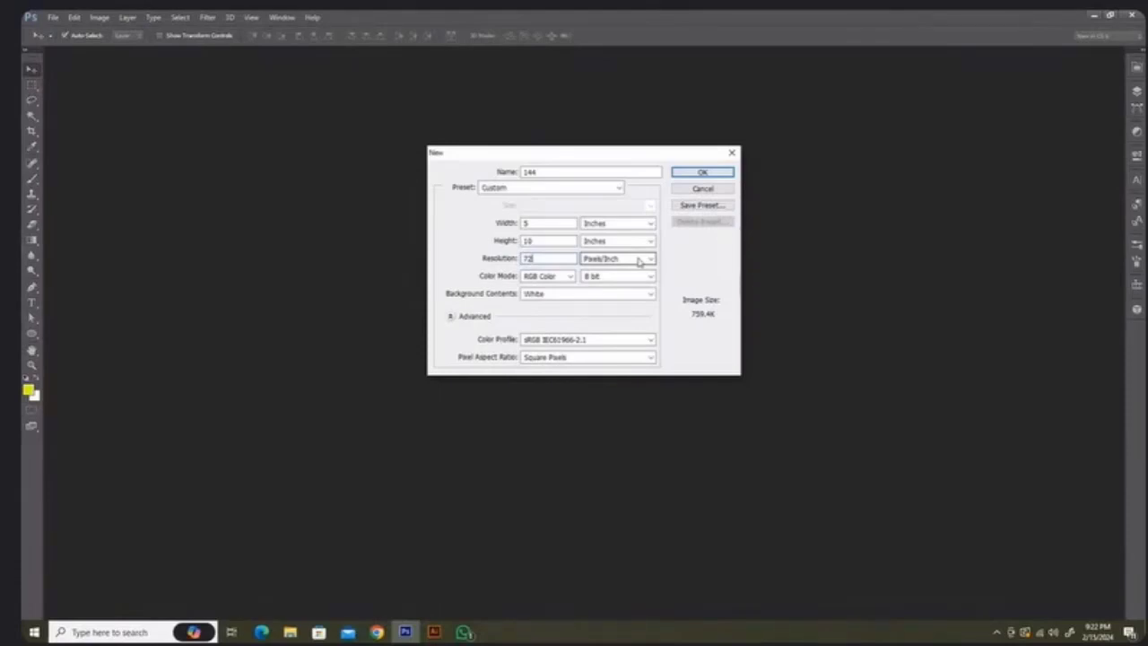
Keep RGB Color at 8 bit, choose White background contents, and create the document
click(569, 278)
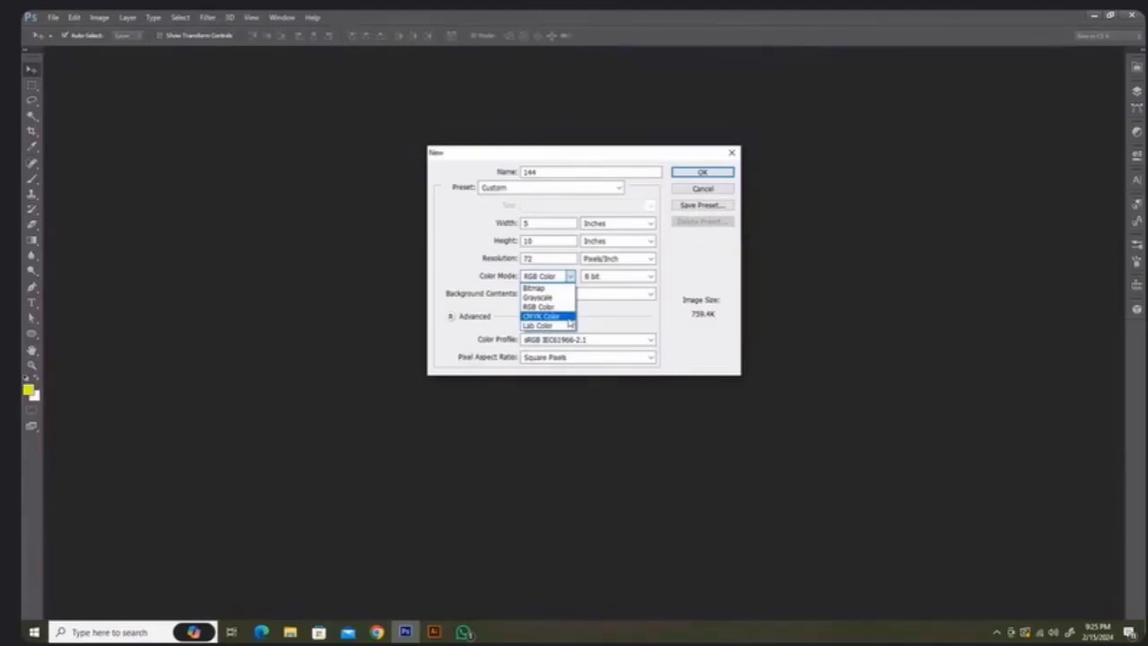
click(630, 327)
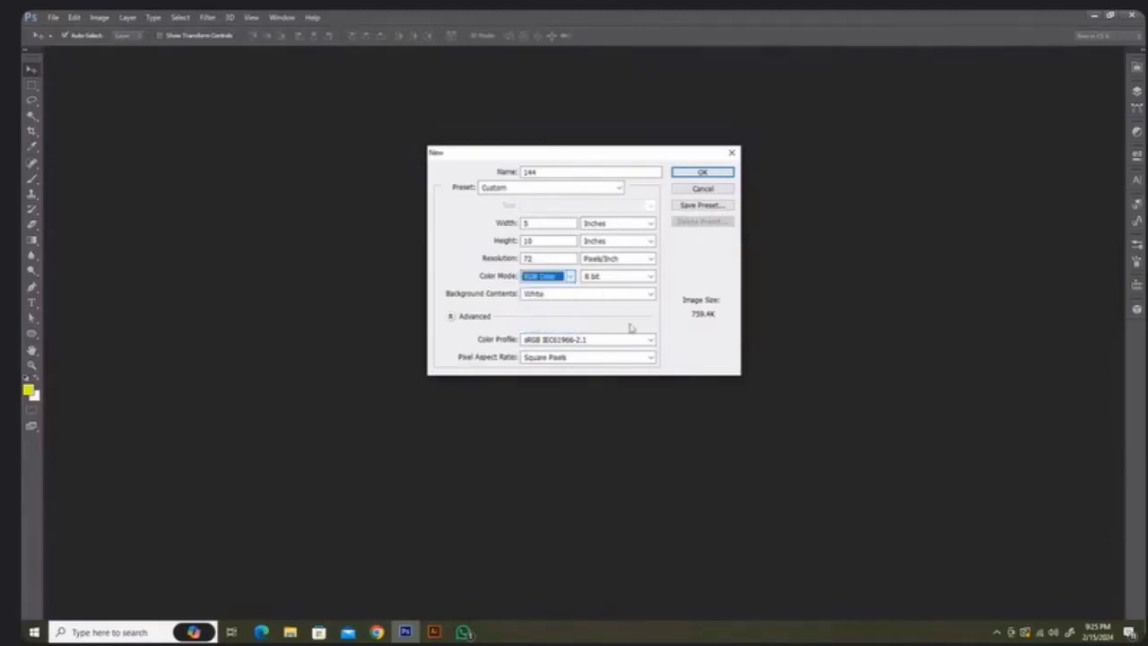
click(639, 280)
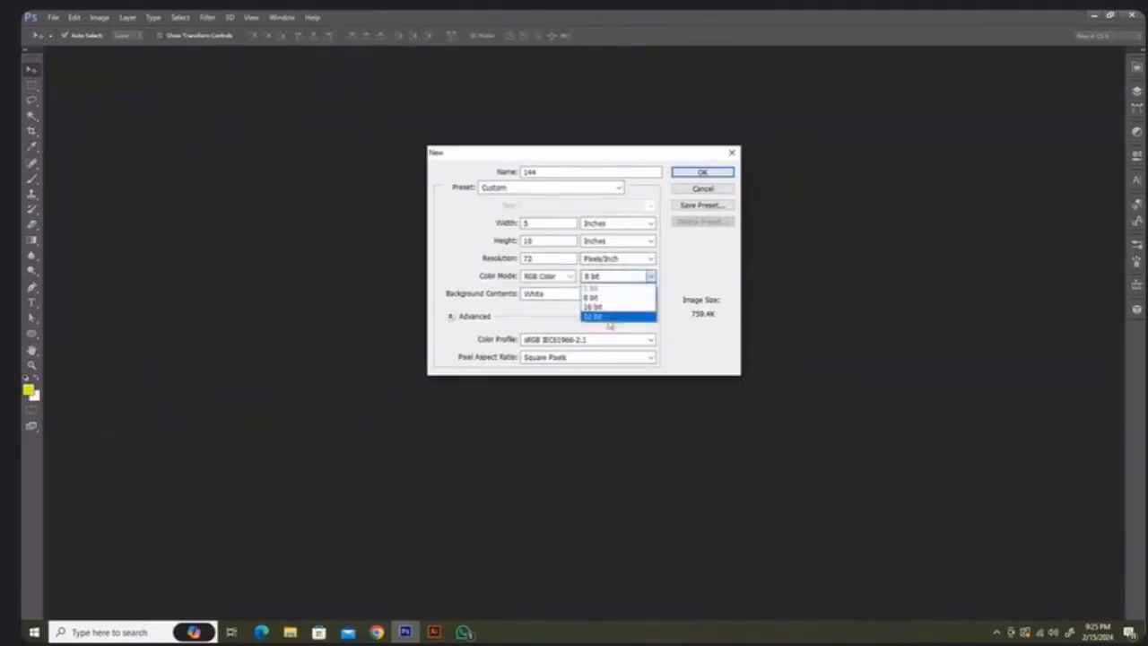
click(632, 280)
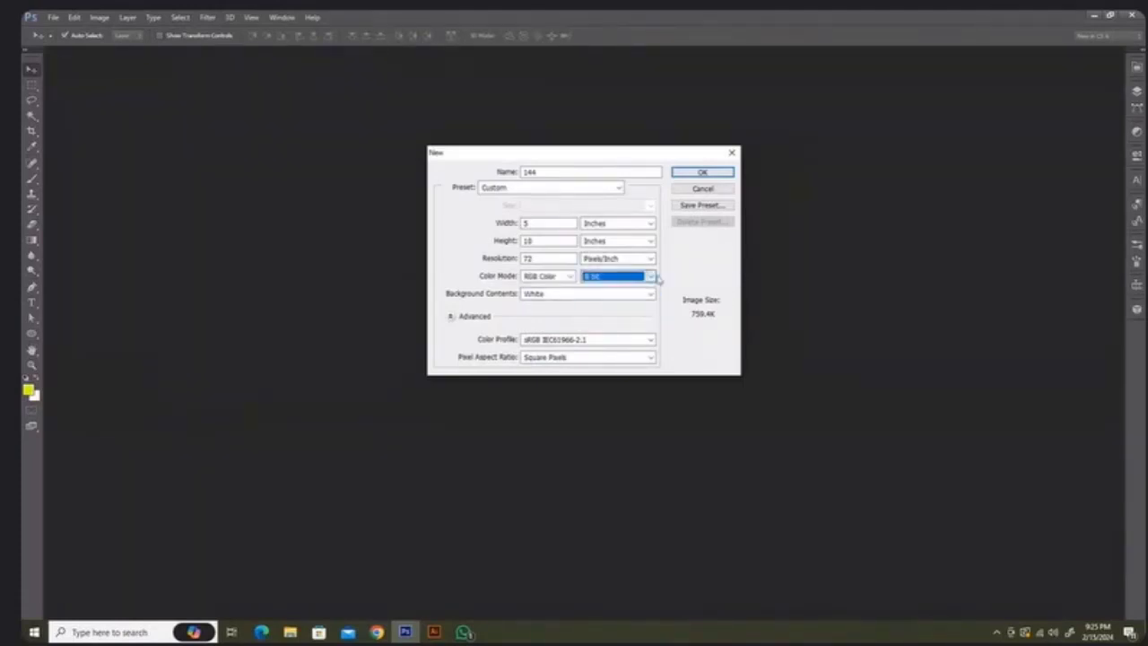
click(573, 296)
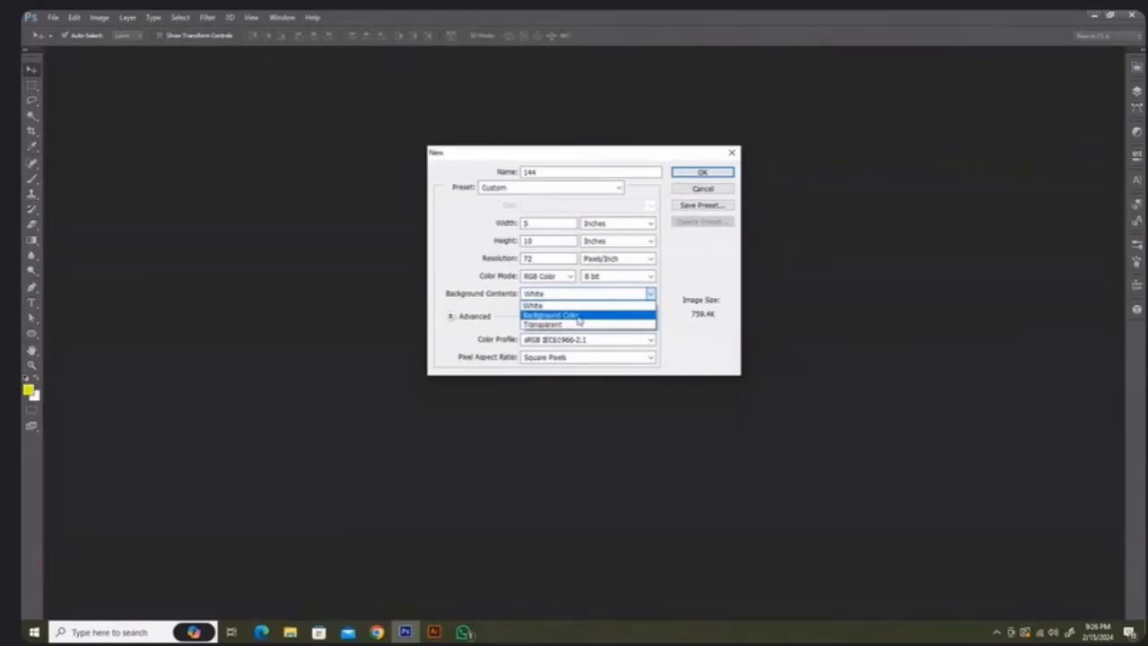
click(578, 318)
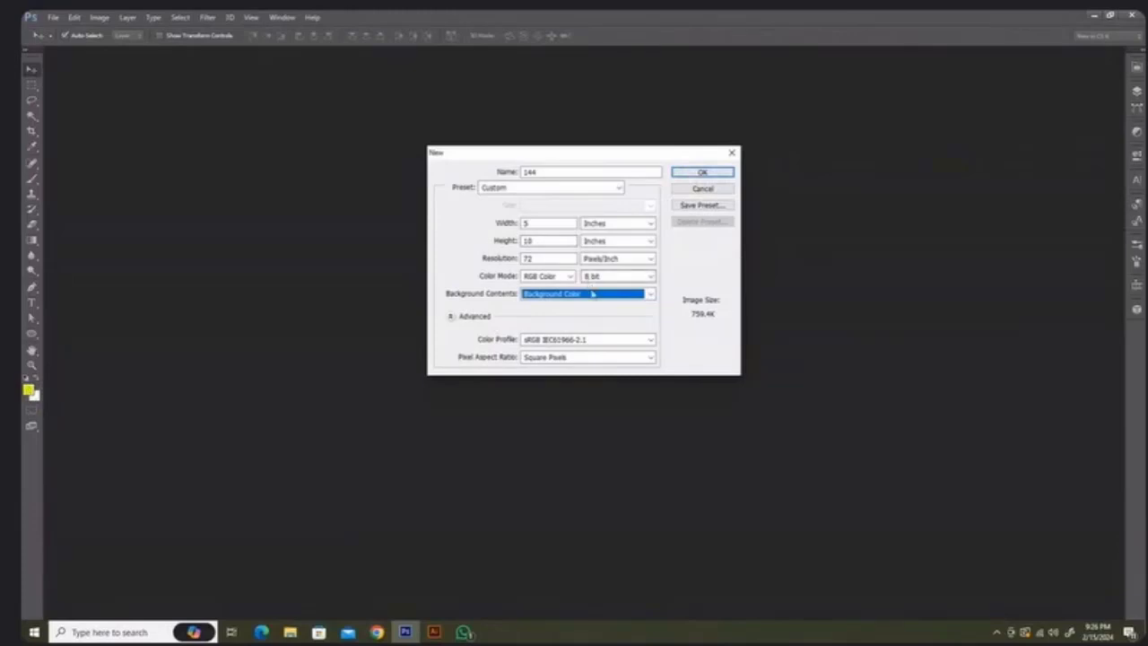
key(Up)
click(704, 173)
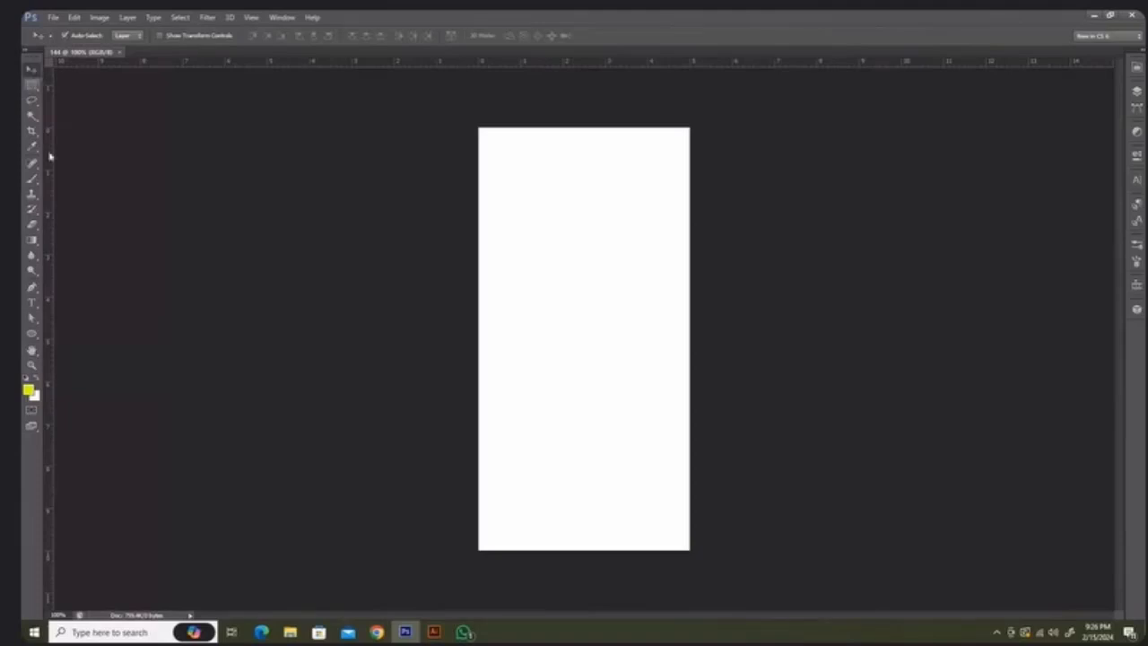
Draw a black-filled ellipse about 207 px wide near the middle of the canvas
click(31, 334)
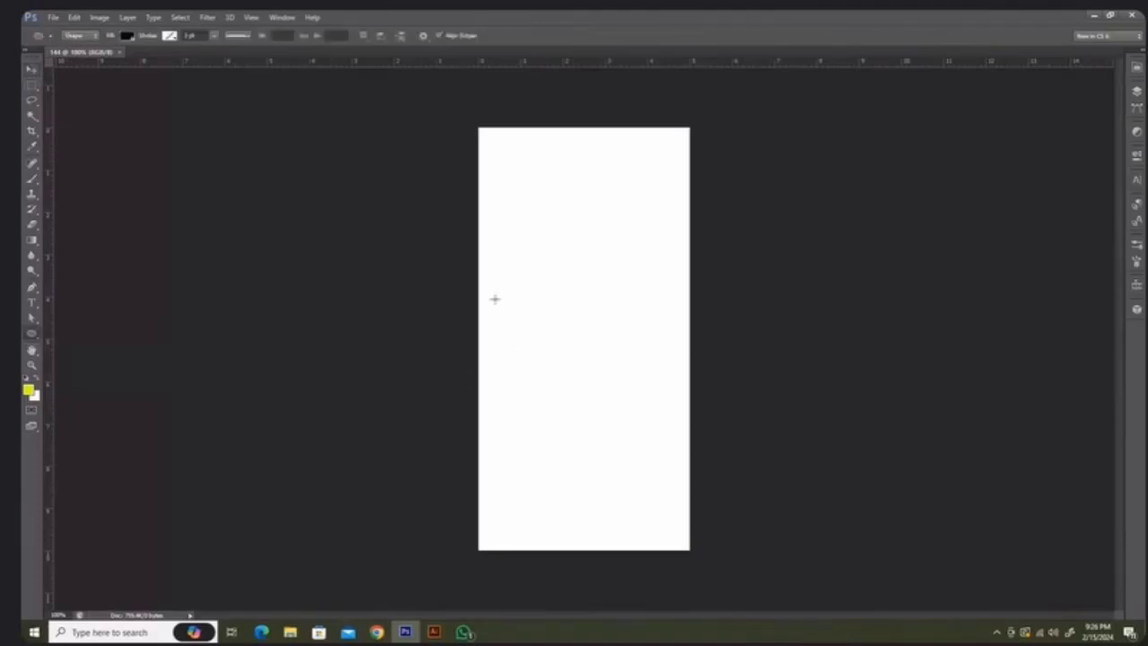
drag(503, 236, 627, 395)
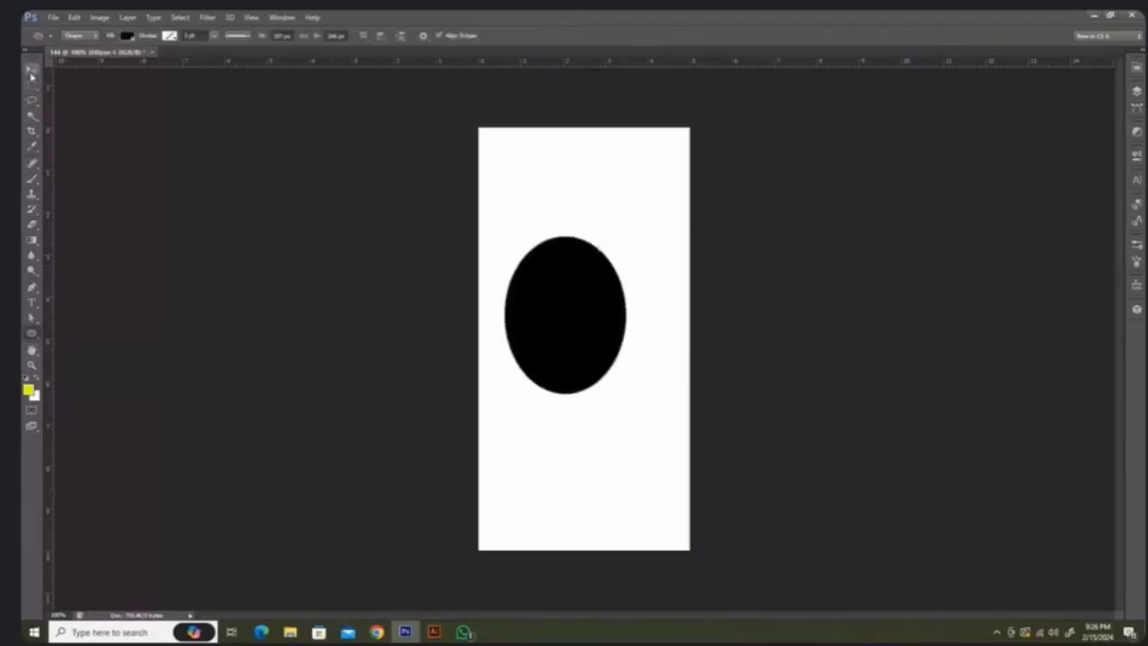
Move the black ellipse around the canvas with the Move tool and delete it
click(32, 70)
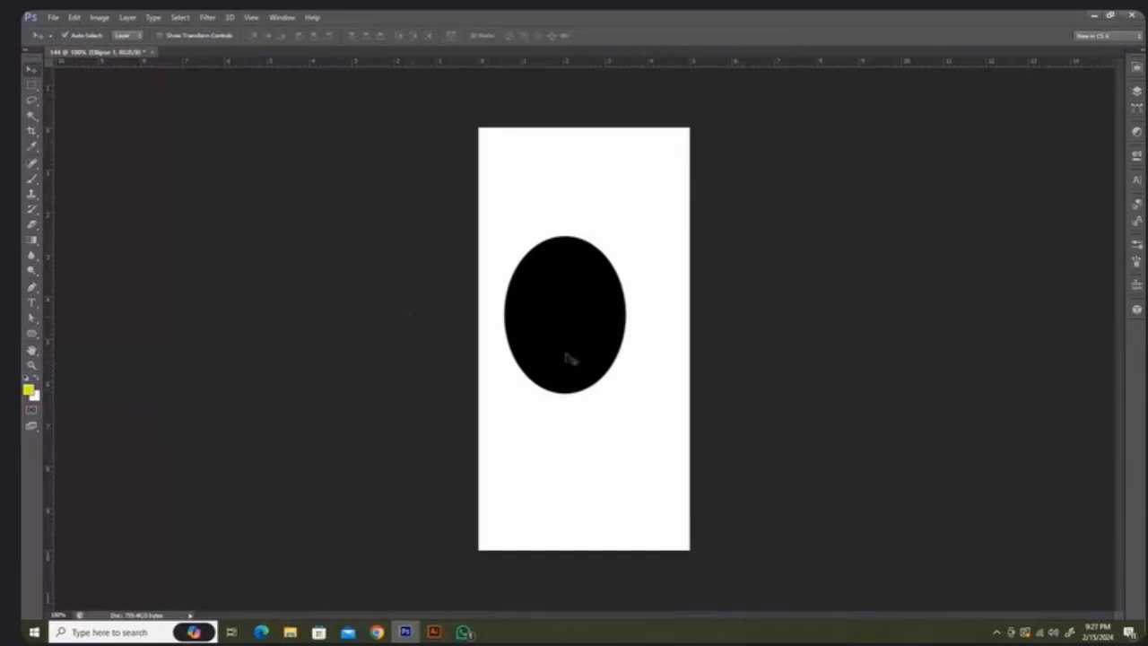
drag(599, 329, 613, 307)
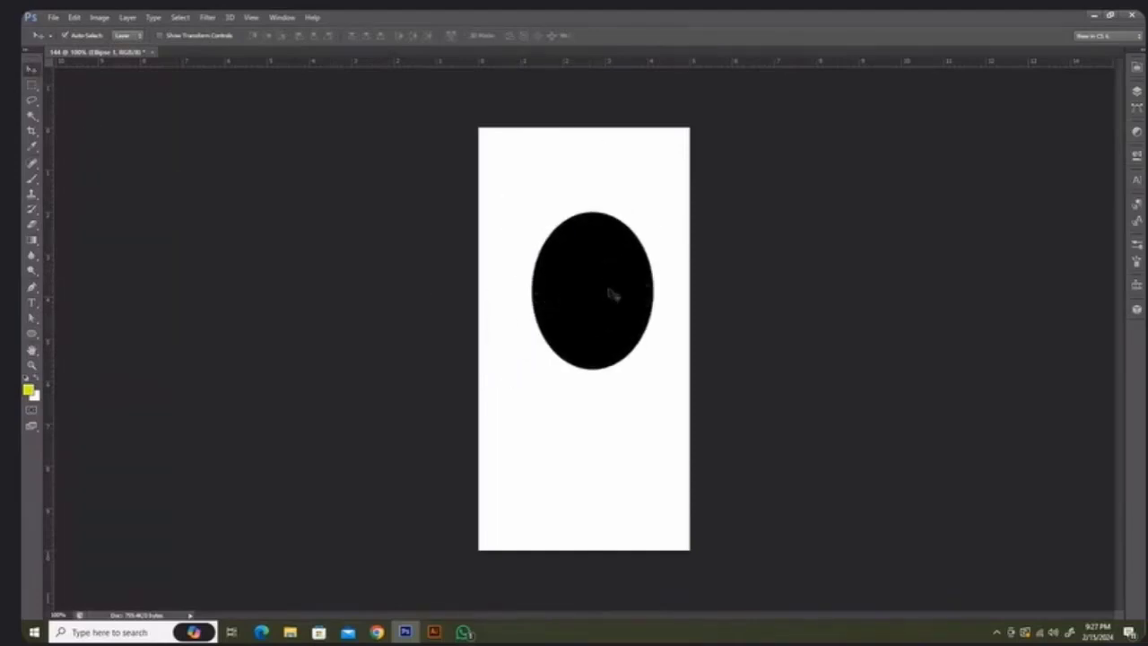
mouse_move(610, 320)
mouse_down()
mouse_move(538, 239)
mouse_move(610, 272)
mouse_move(565, 411)
mouse_move(576, 276)
mouse_move(594, 411)
mouse_move(565, 309)
mouse_move(632, 269)
mouse_move(553, 327)
mouse_move(588, 301)
mouse_move(597, 333)
mouse_up()
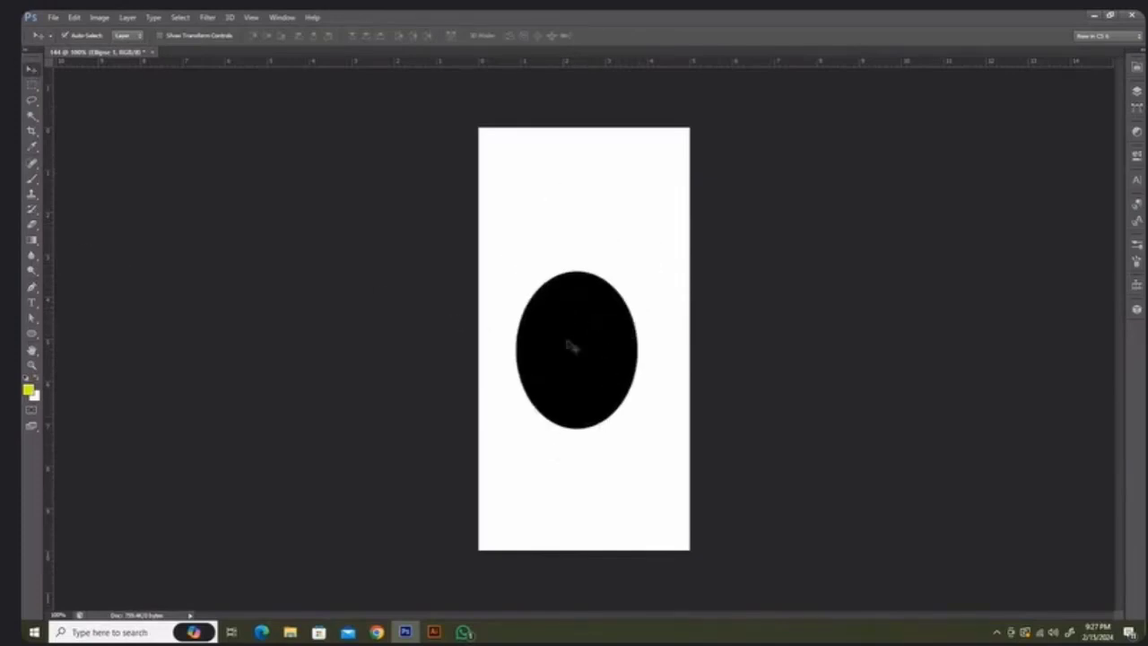
key(Delete)
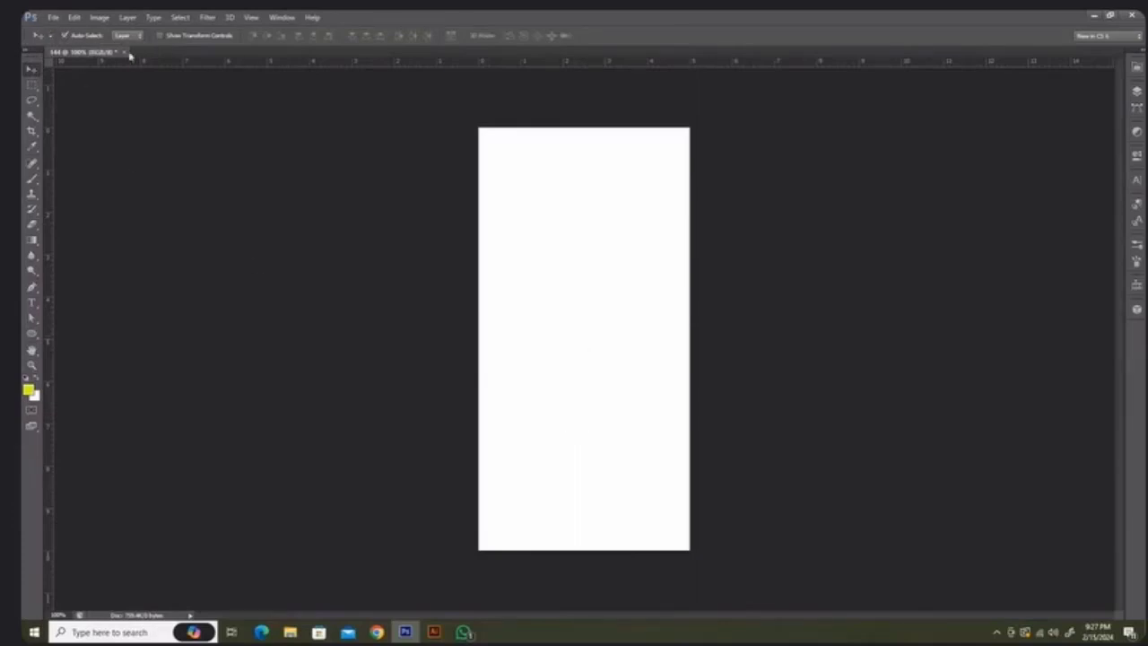
Show the Downloads files as large icons and open the black image with gold lettering listed under Earlier this month
click(54, 19)
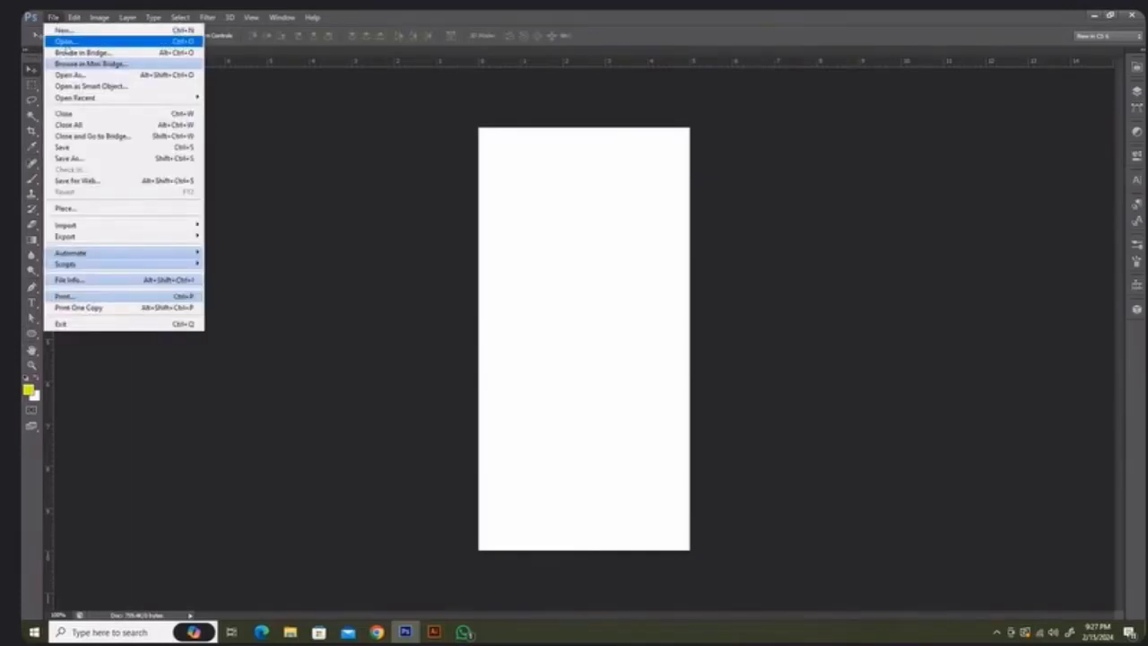
click(65, 42)
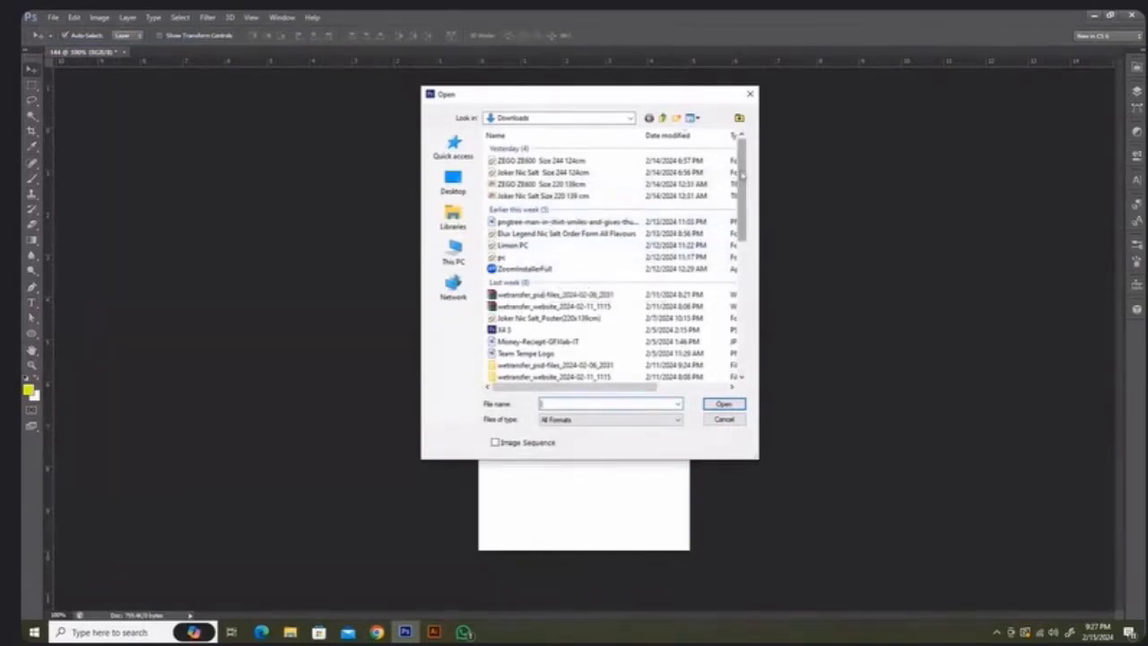
drag(742, 178, 742, 258)
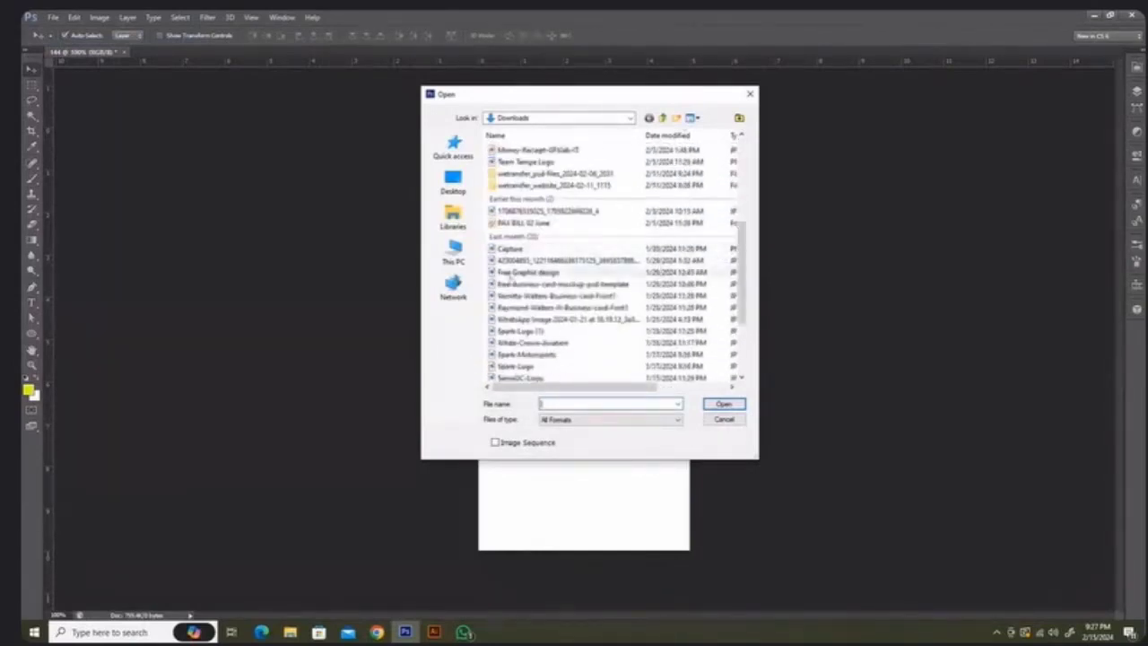
click(528, 262)
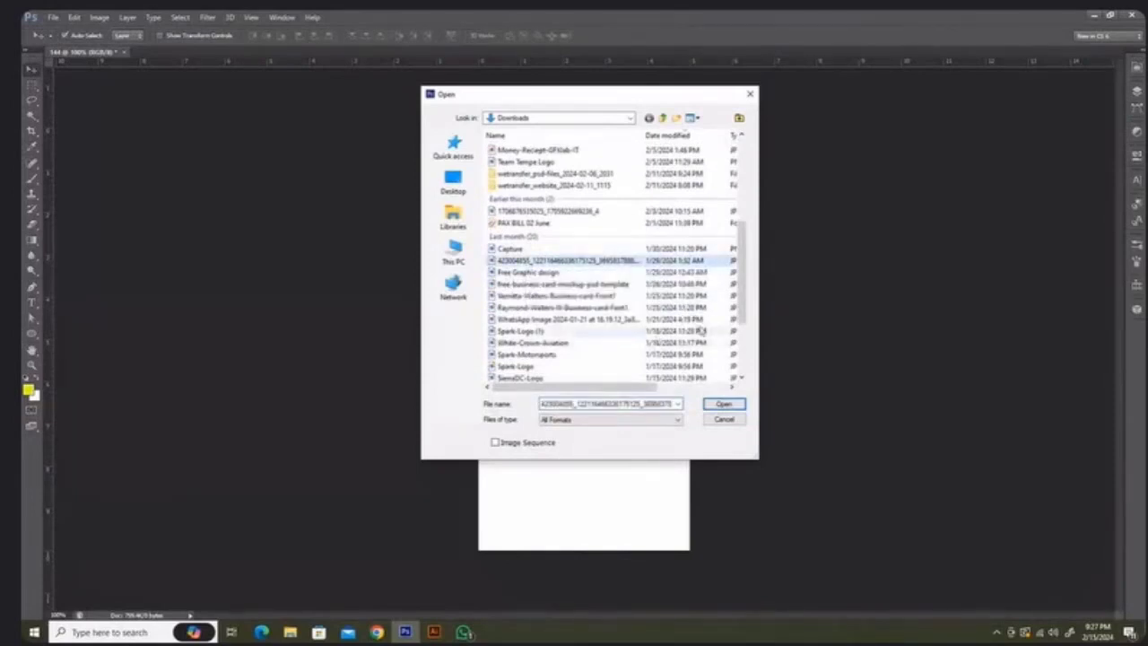
click(698, 118)
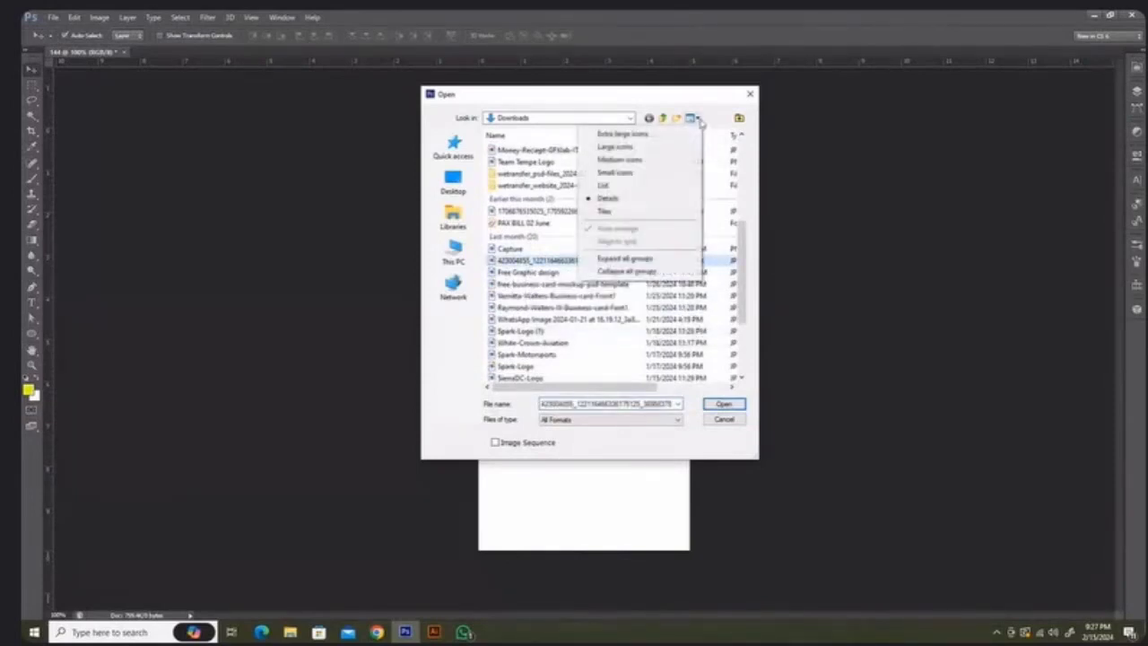
click(620, 148)
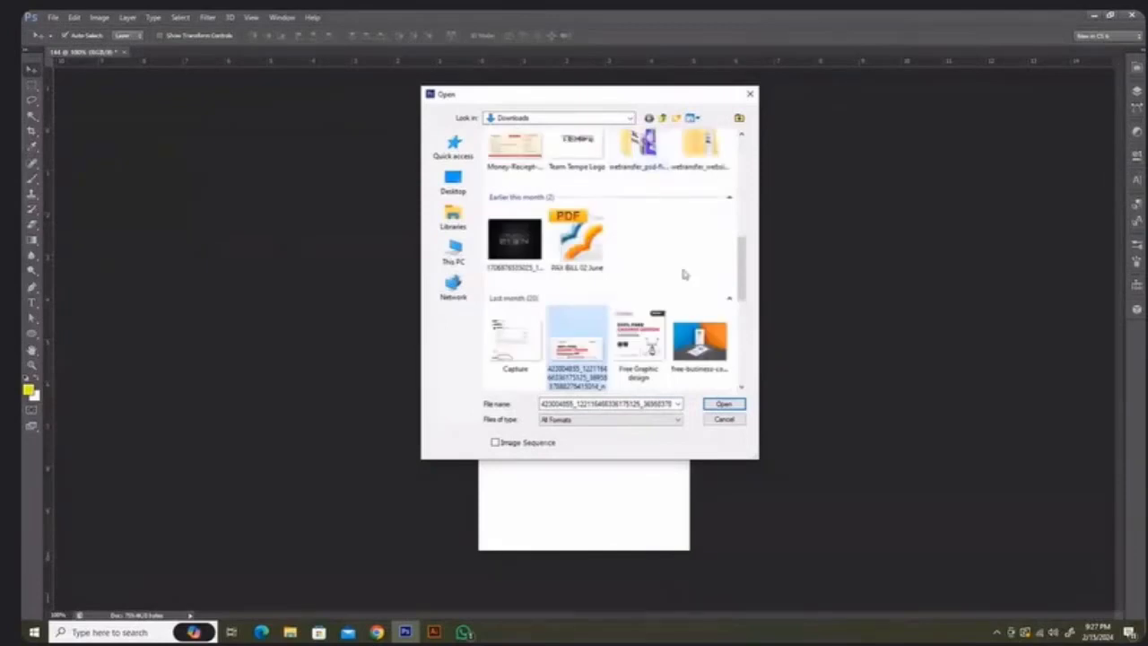
click(521, 246)
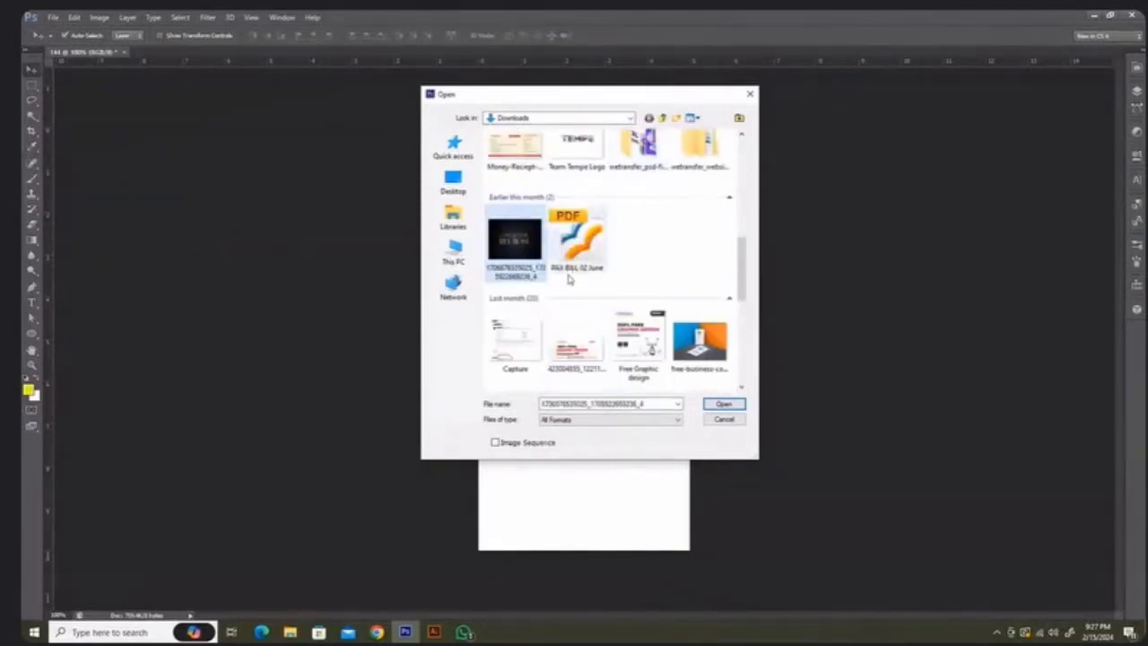
click(724, 404)
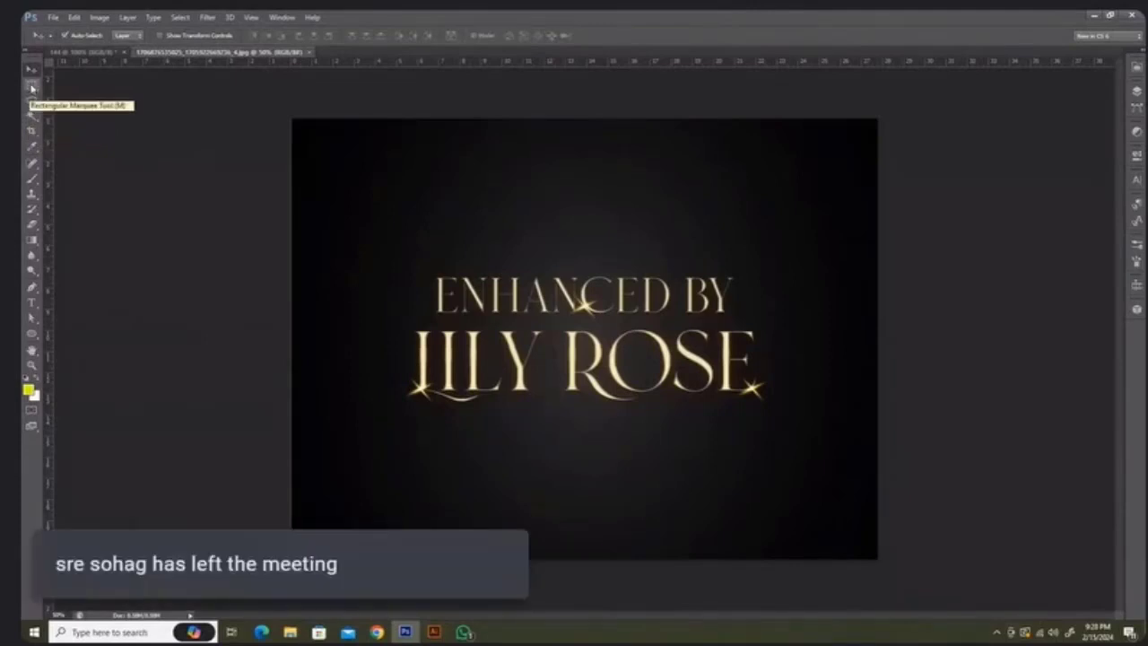
Select the Background layer and draw a wide rectangular marquee selection in the empty area above the gold lettering
click(33, 87)
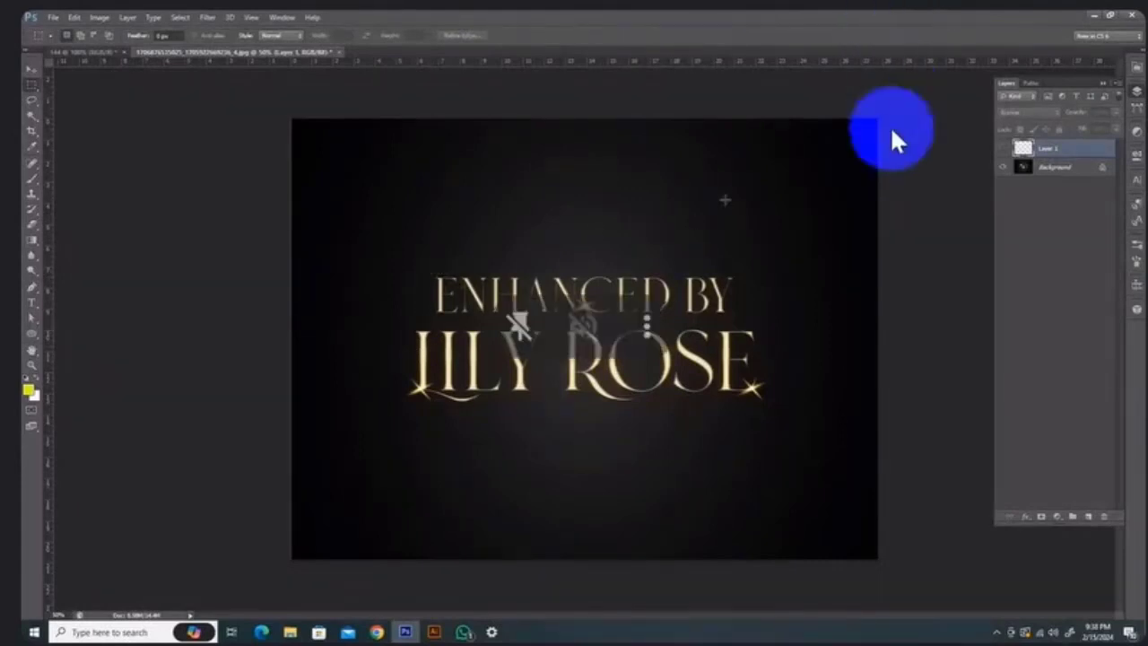
click(1076, 168)
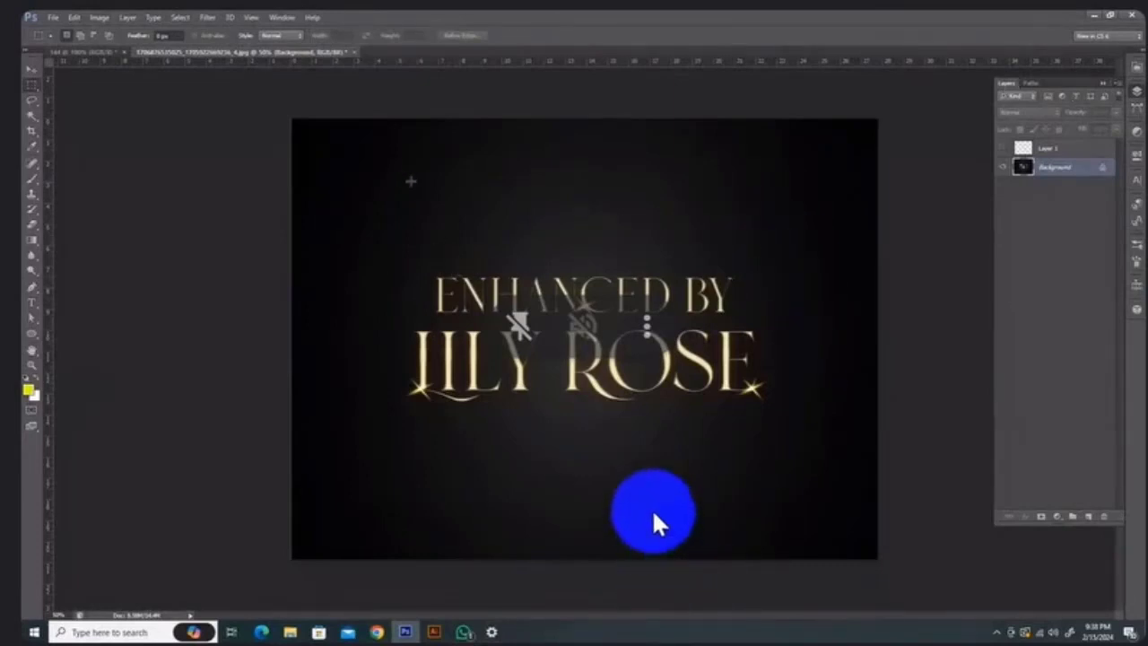
drag(400, 177, 682, 244)
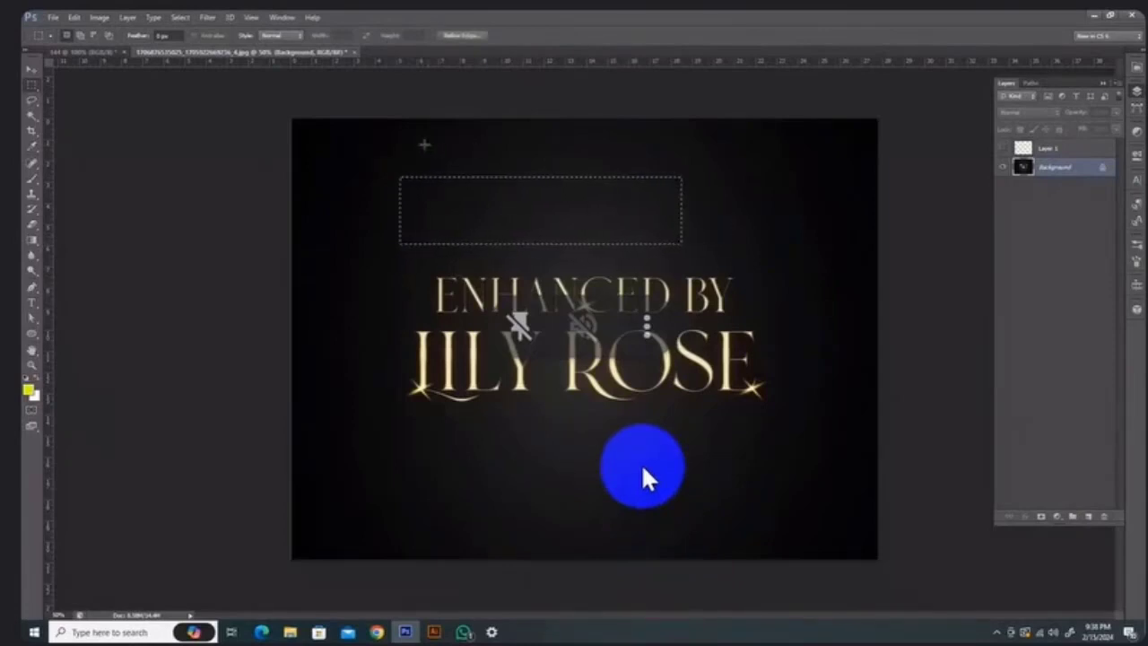
drag(424, 144, 815, 233)
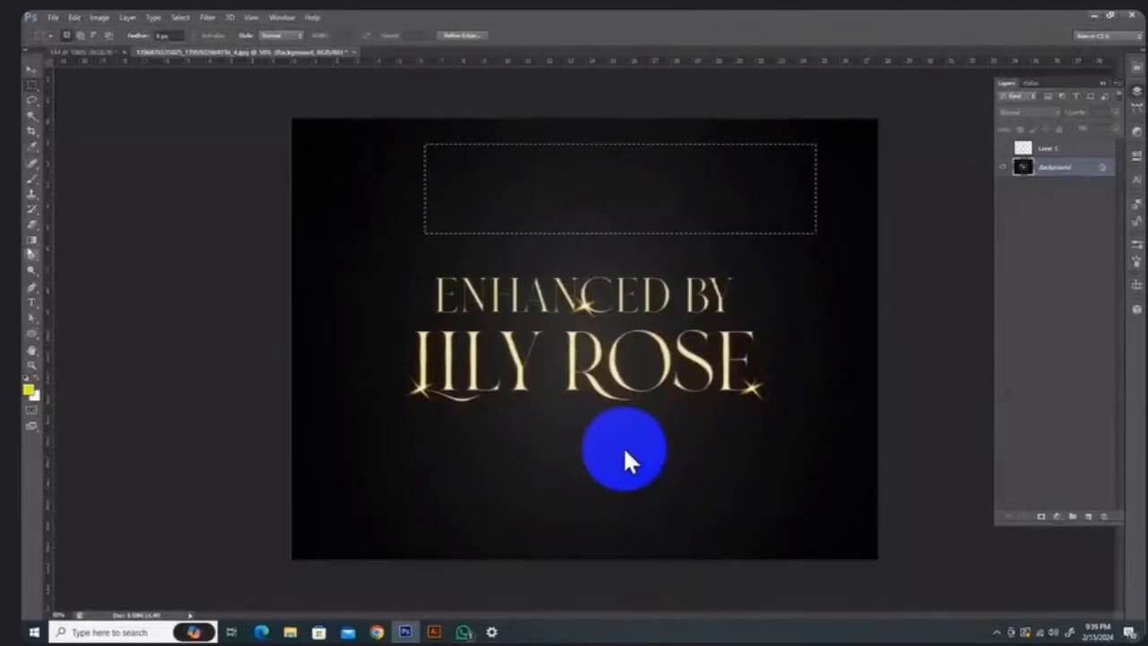
Enlarge the brush tip and paint the whole rectangular selection above the lettering yellow on the Background layer
key(b)
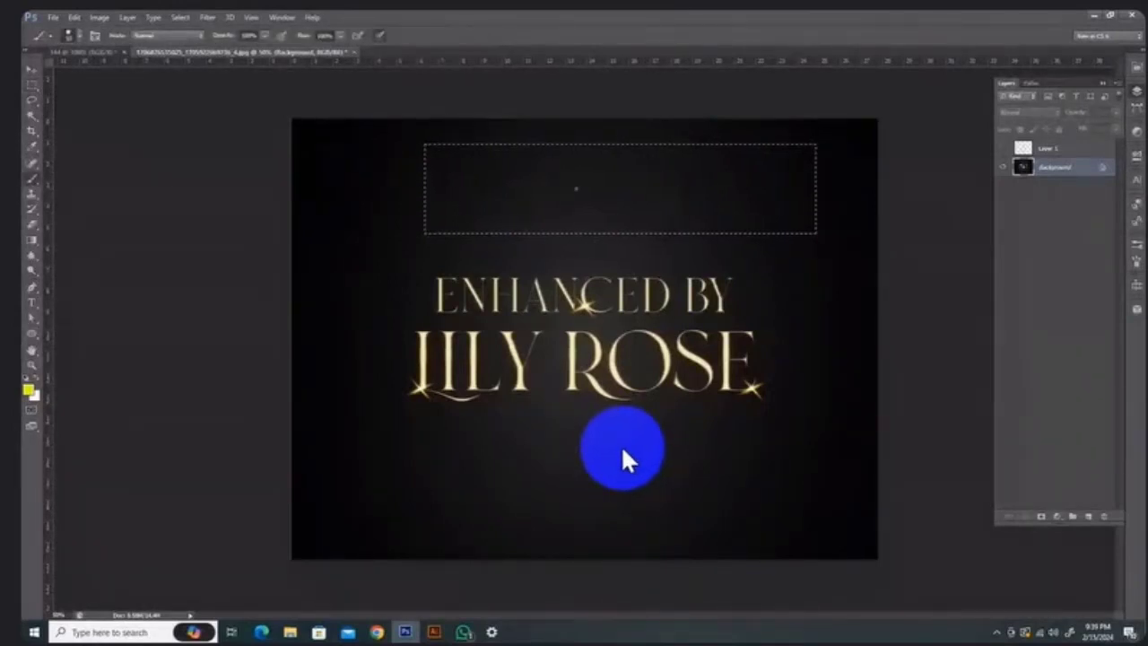
key(bracketright)
key(bracketright)
key(bracketright)
key(bracketright)
key(bracketright)
key(bracketright)
key(bracketright)
key(bracketright)
key(bracketright)
key(bracketright)
key(bracketright)
key(bracketright)
drag(627, 177, 352, 177)
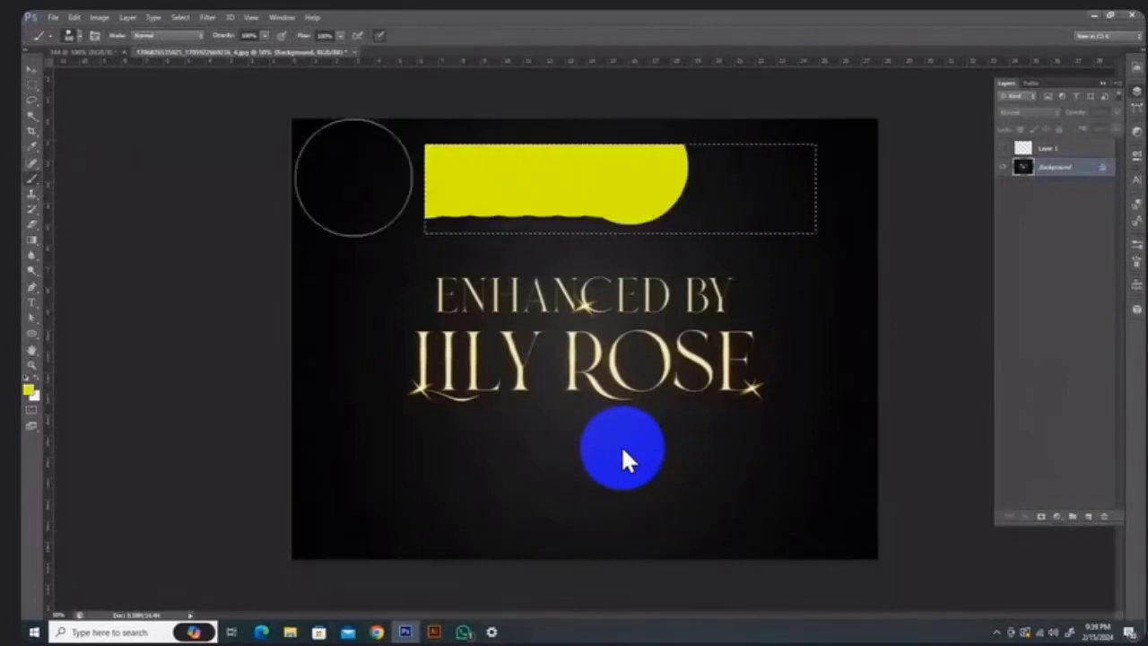
mouse_move(333, 256)
mouse_down()
mouse_move(657, 230)
mouse_move(781, 218)
mouse_up()
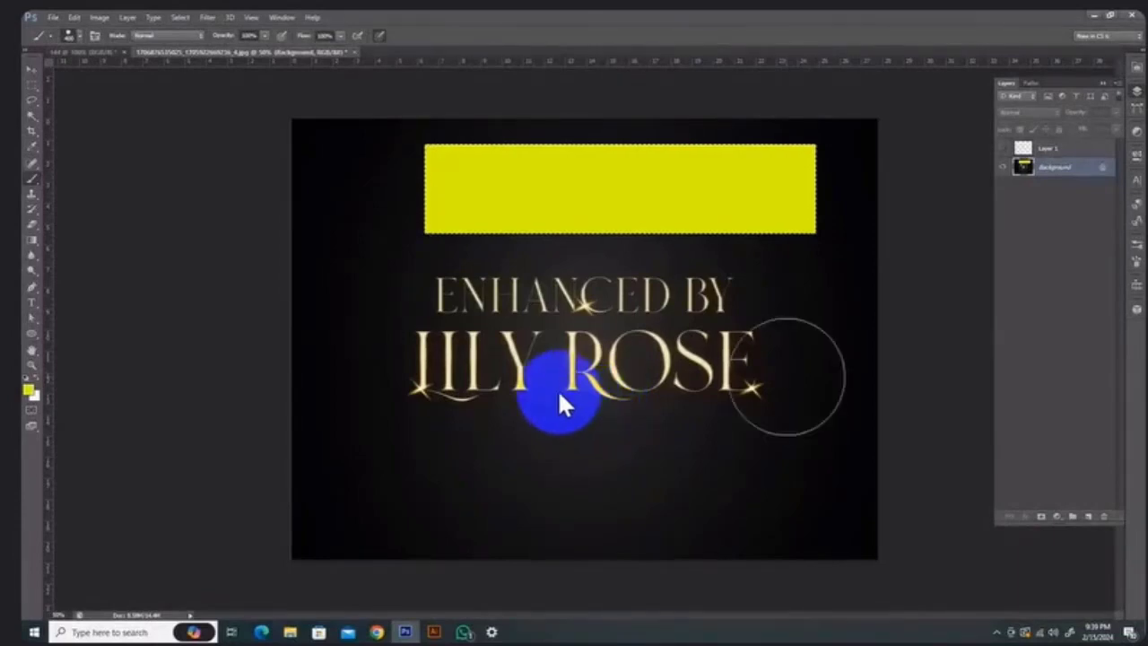
Undo the yellow brush fill and clear the rectangular selection above the lettering
key(ctrl+z)
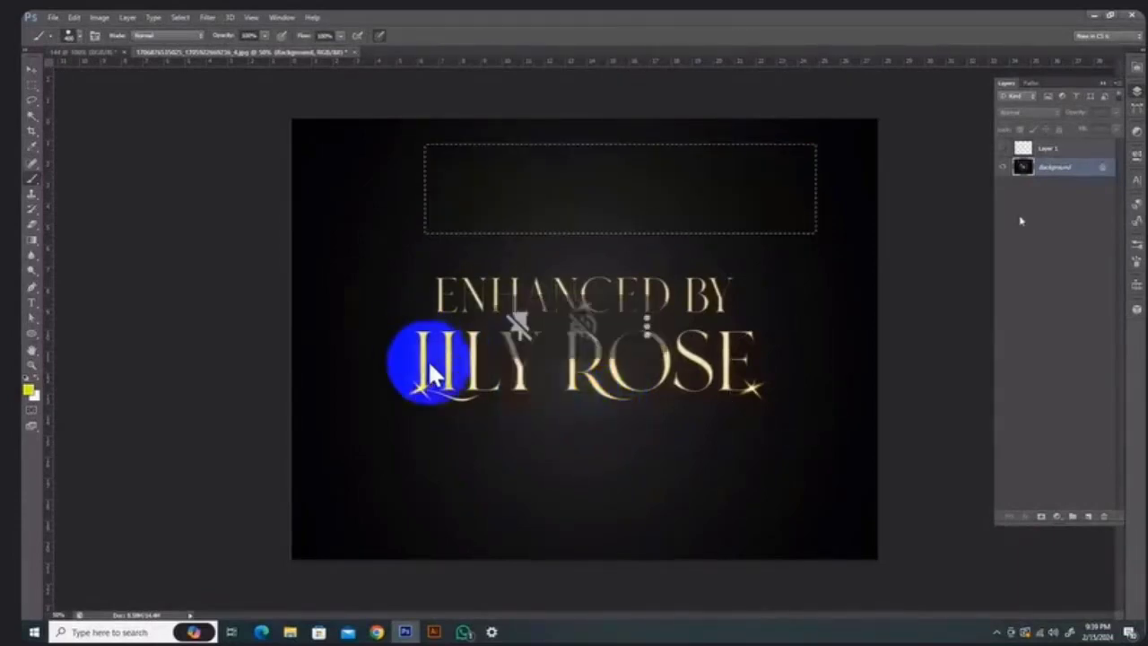
key(ctrl+d)
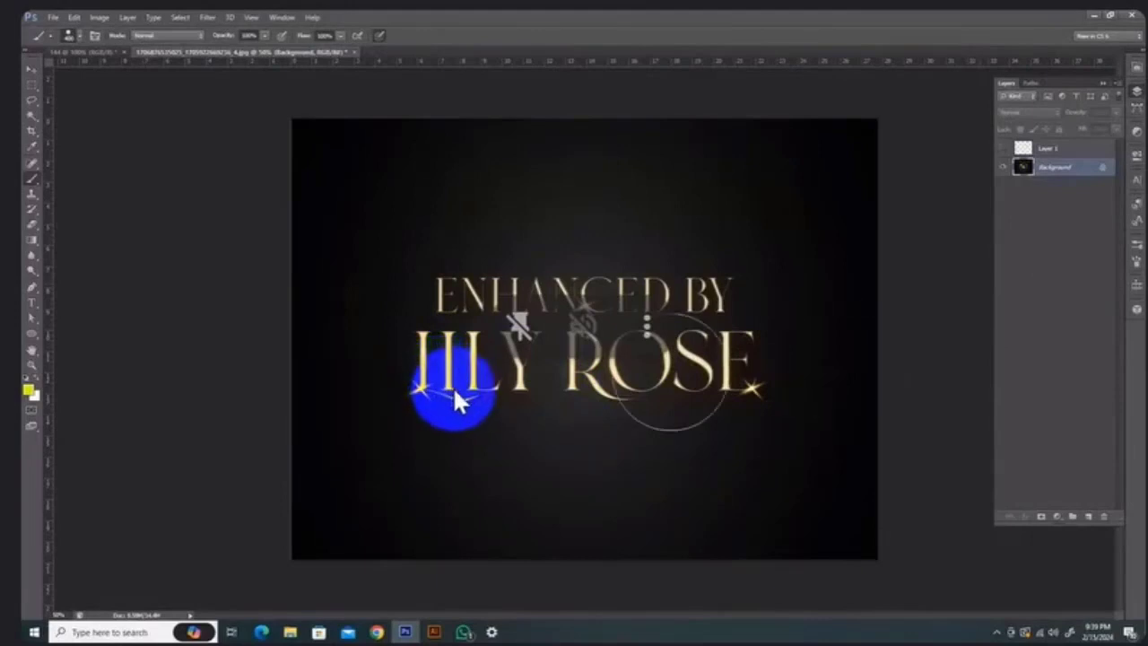
Try a square selection with the Rectangular Marquee tool above the first line of lettering, and deselect it
key(m)
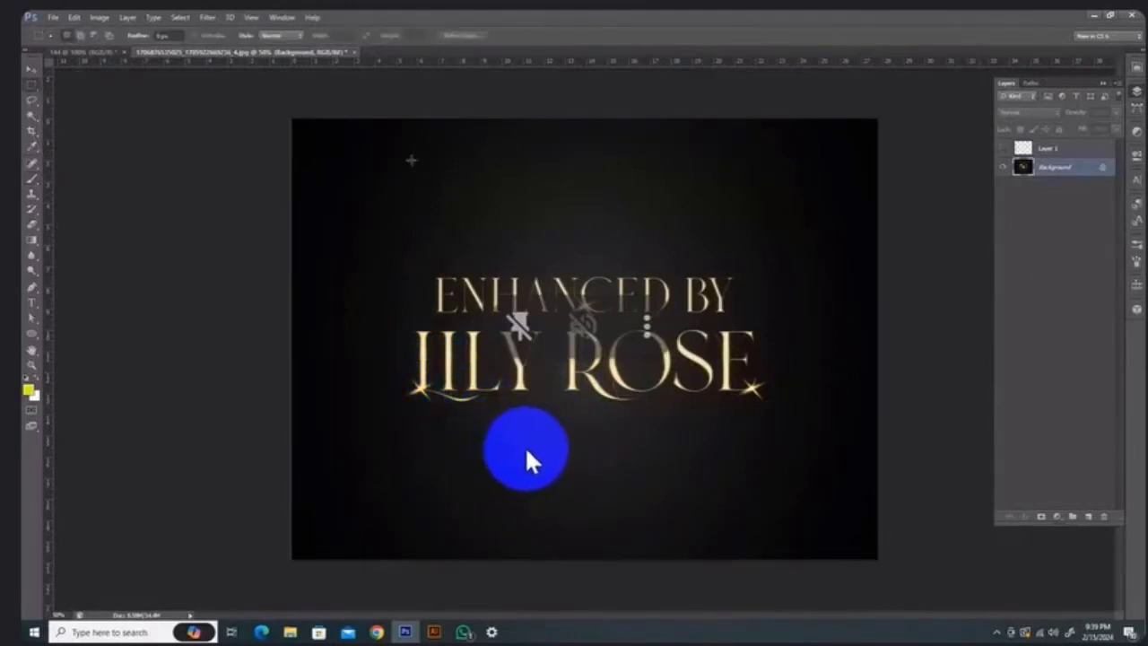
drag(410, 161, 576, 262)
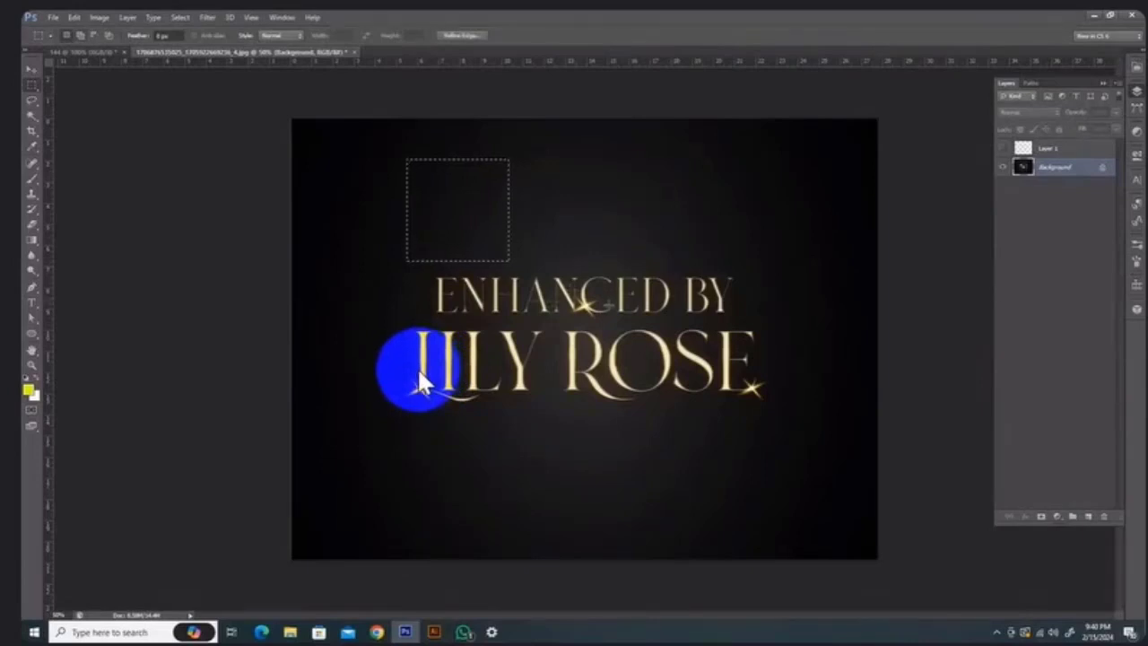
click(568, 205)
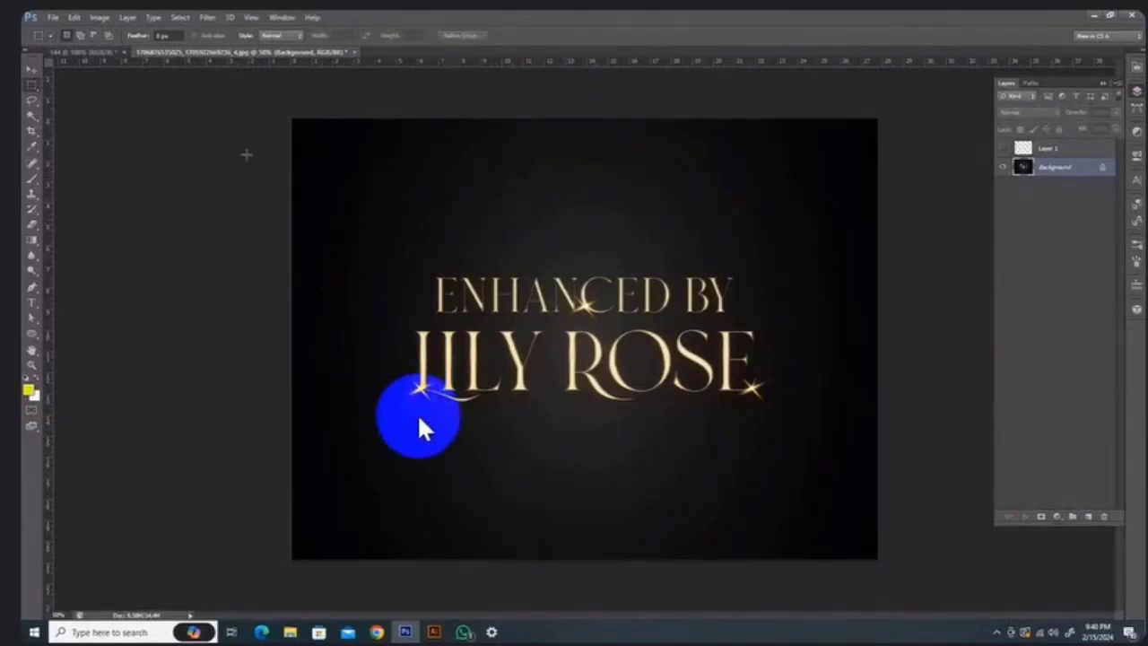
Try a circular selection with the Elliptical Marquee tool on the image and deselect it
right_click(32, 88)
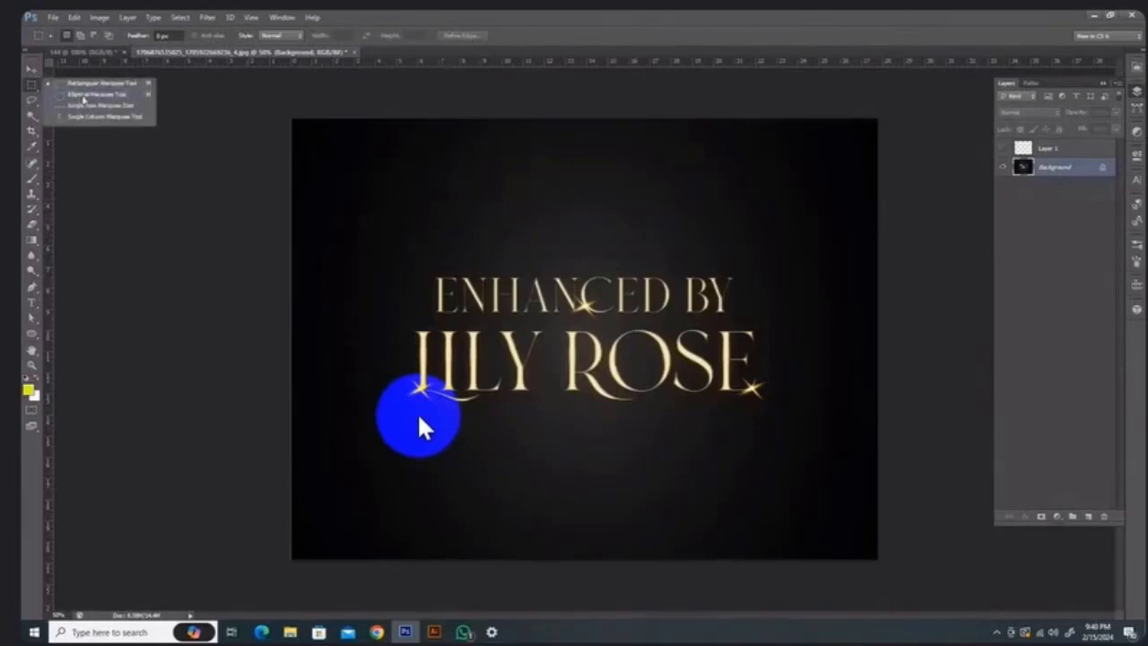
click(87, 95)
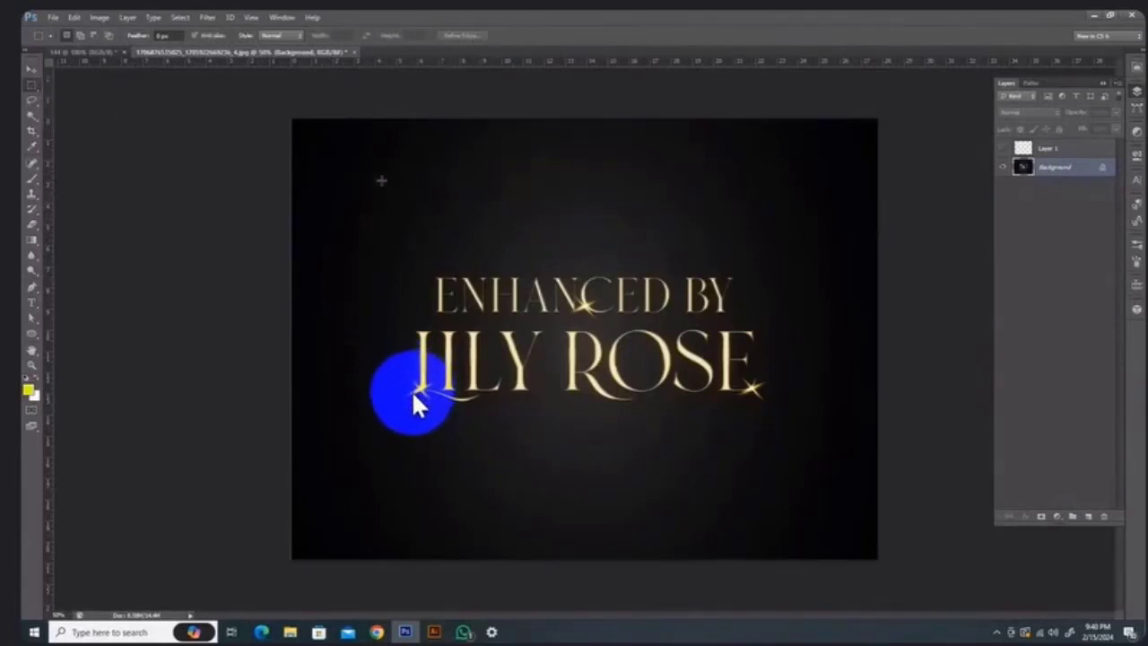
drag(363, 158, 545, 337)
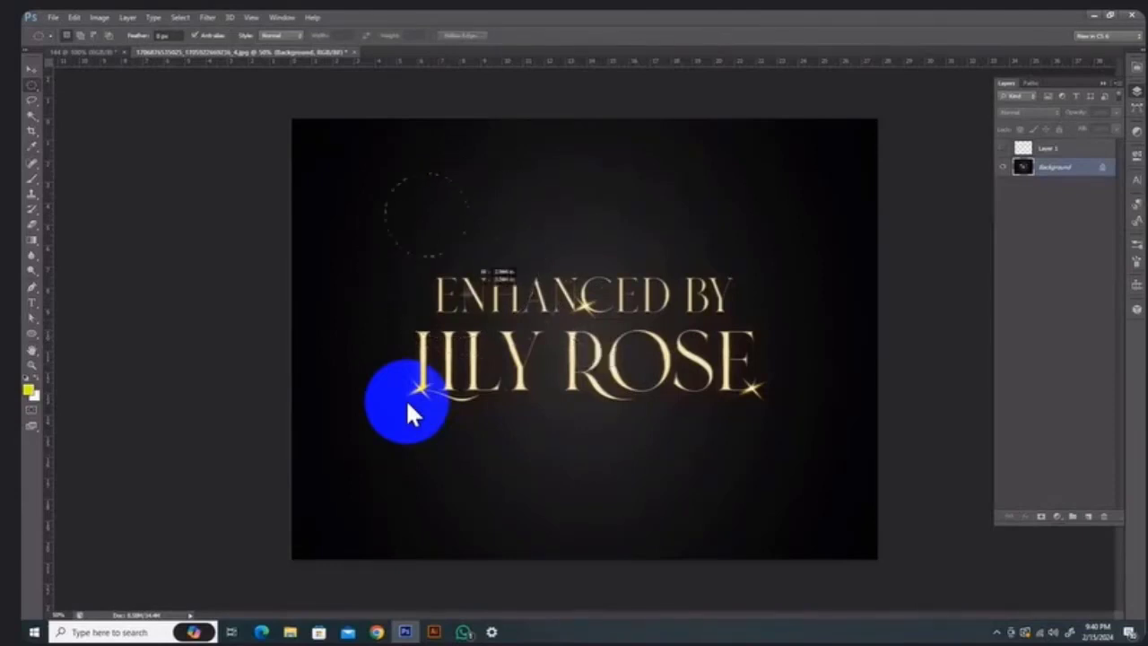
drag(551, 366, 579, 350)
key(ctrl+d)
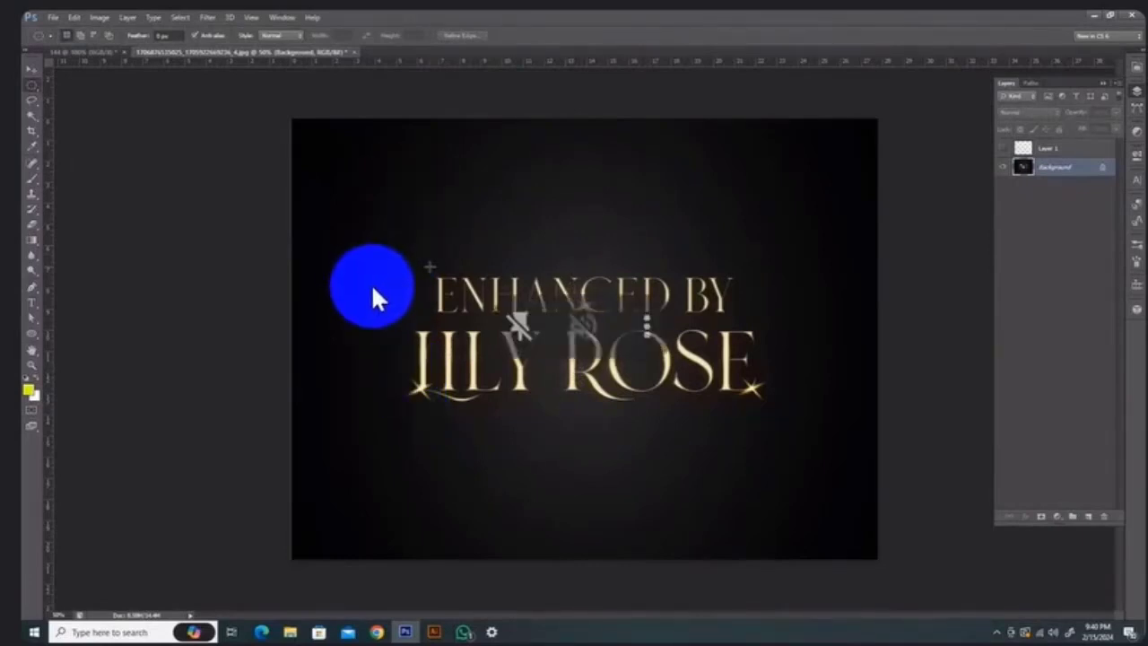
Draw a rectangular selection enclosing both lines of the gold lettering with the Rectangular Marquee tool
right_click(33, 88)
click(100, 93)
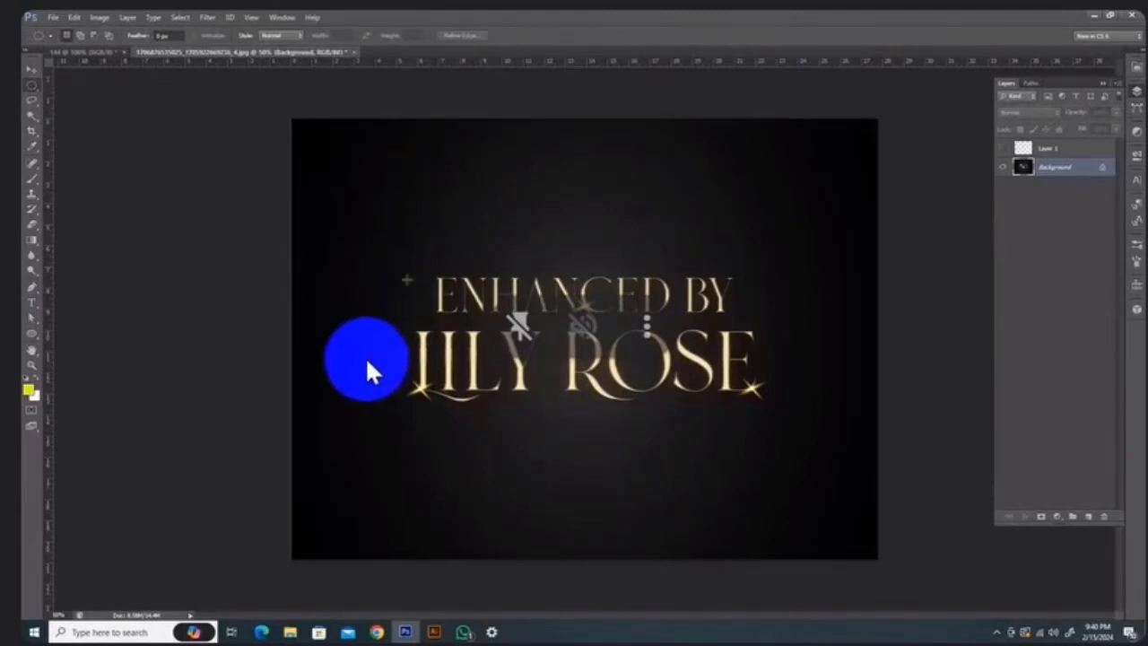
drag(377, 237, 792, 434)
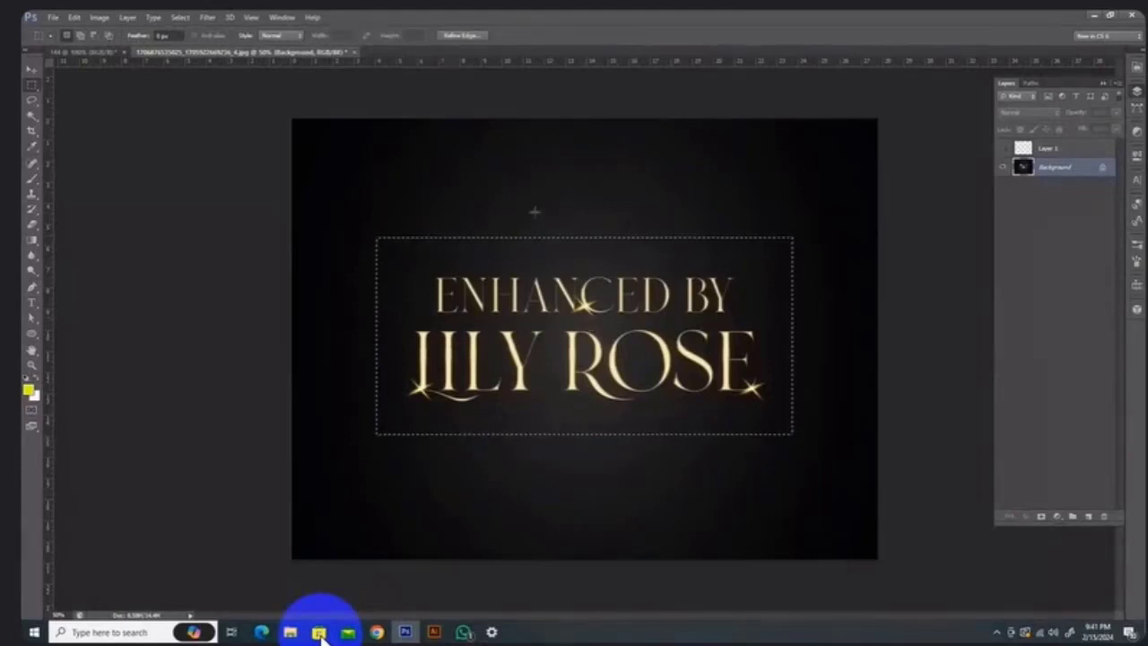
Select the first line of lettering with a rectangular marquee and extend it over the second line in Add to Selection mode
drag(401, 241, 768, 320)
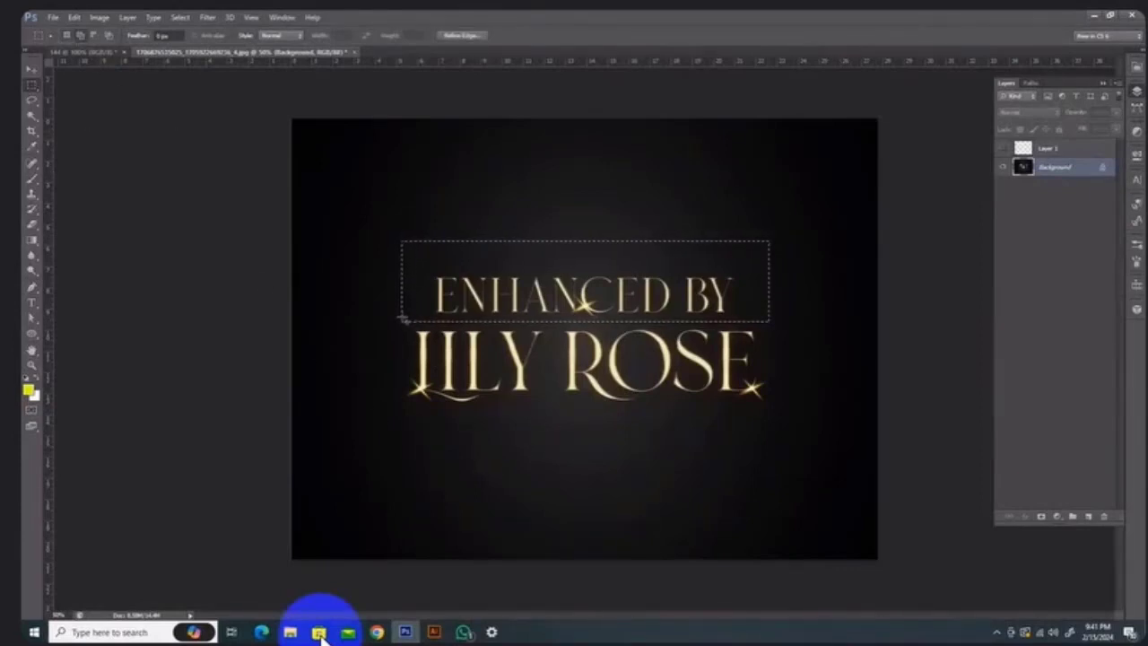
drag(405, 315, 775, 434)
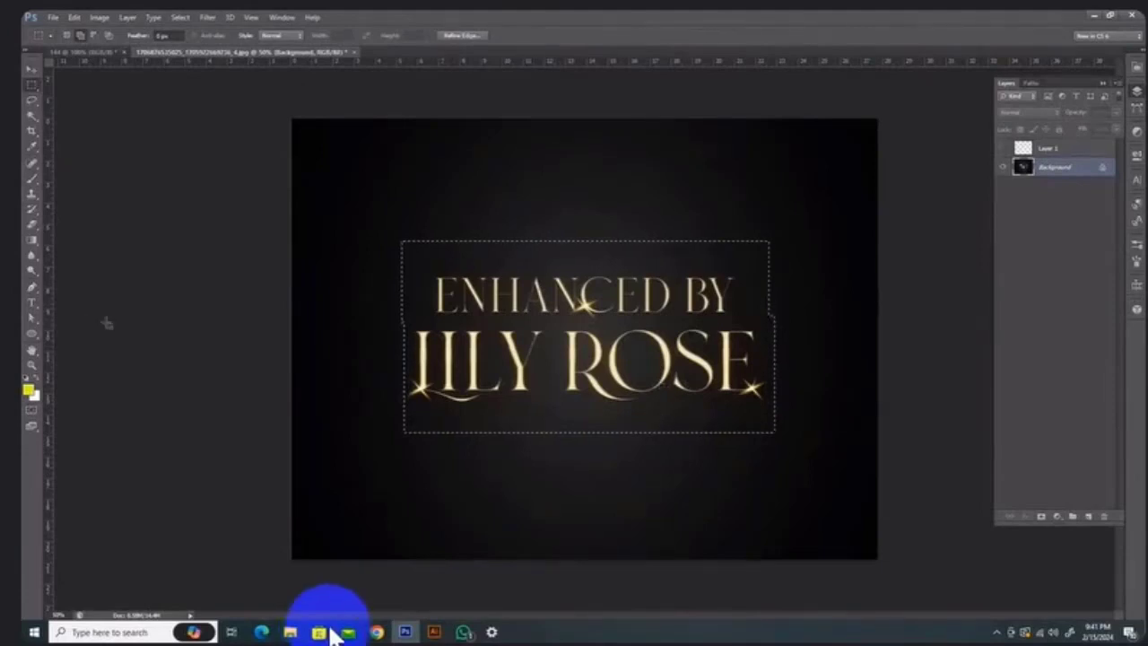
Brush yellow paint over part of the combined selection, and undo both the paint and the area added around the second line
click(32, 177)
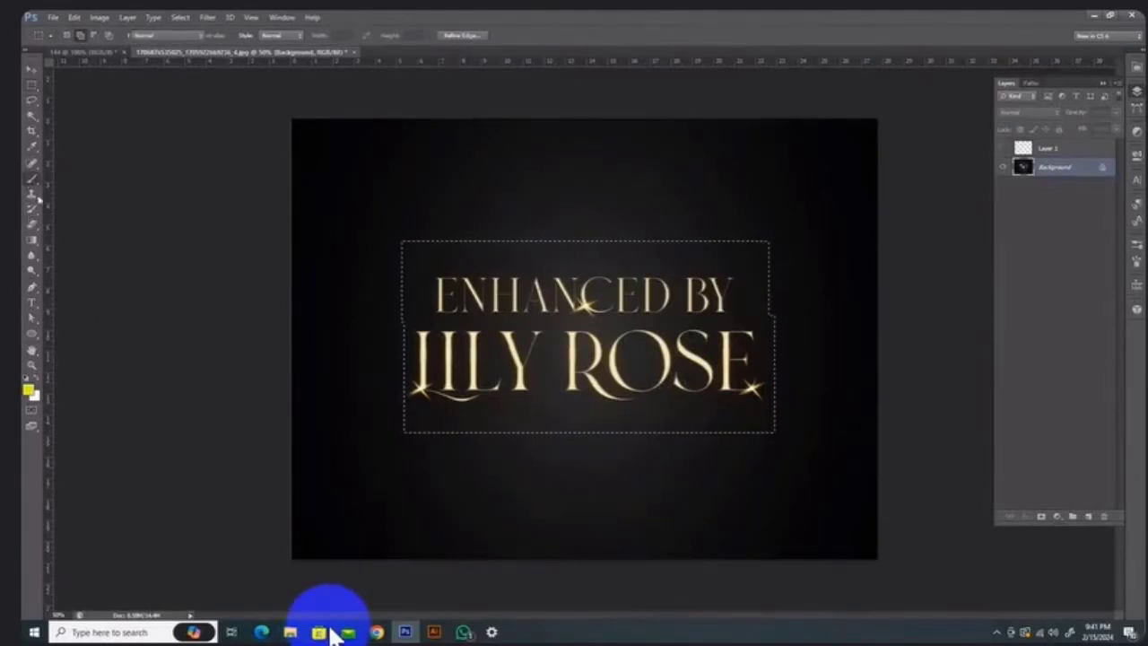
drag(538, 282, 438, 191)
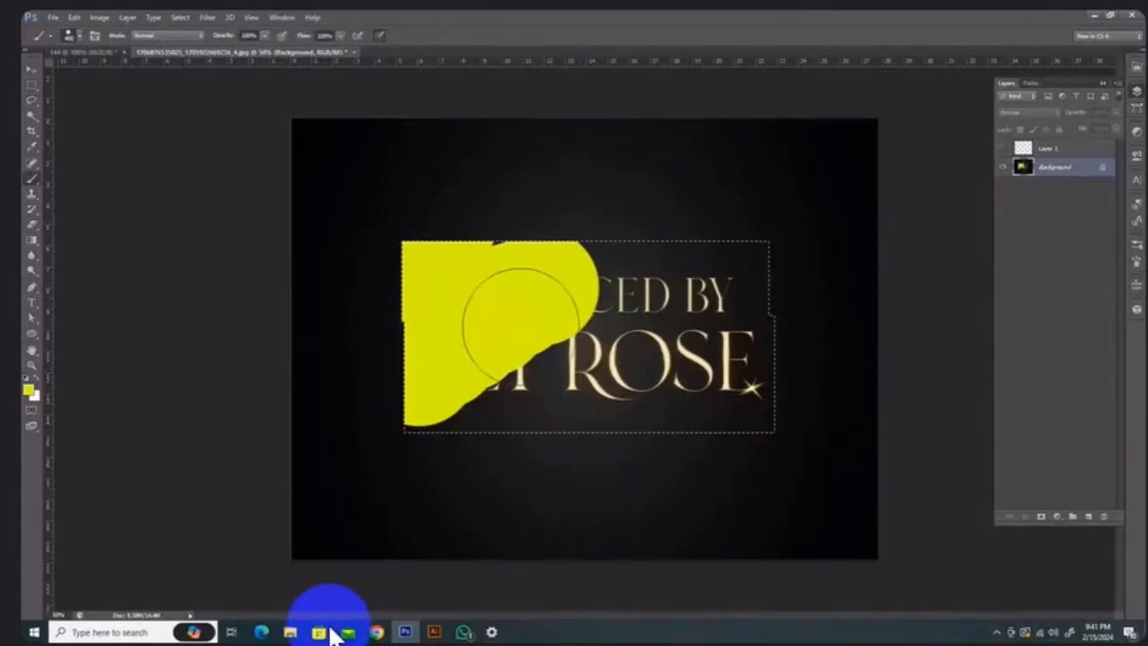
key(ctrl+z)
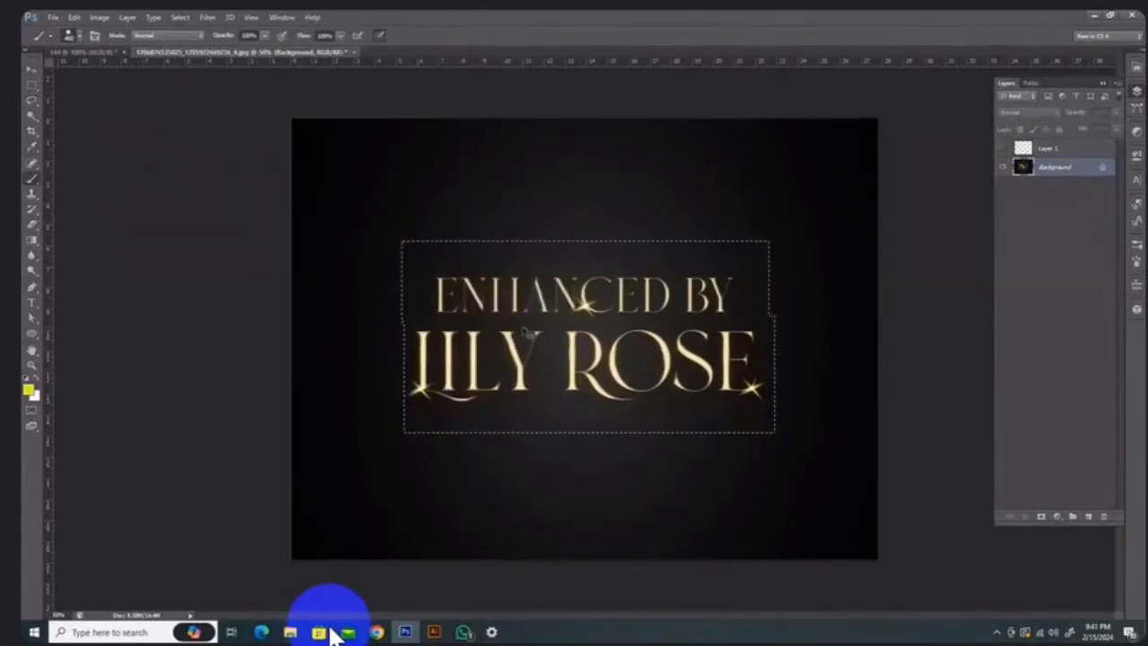
key(ctrl+z)
key(ctrl+z)
key(ctrl+alt+z)
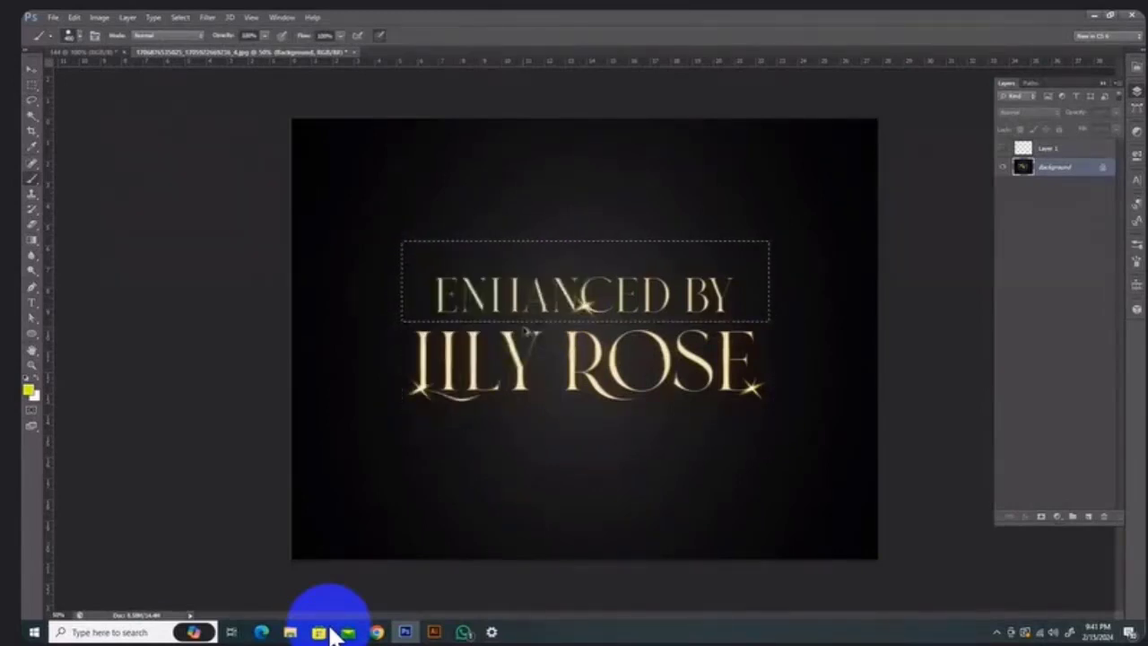
Return to the Rectangular Marquee tool and clear the remaining selection around the first line of lettering
click(33, 87)
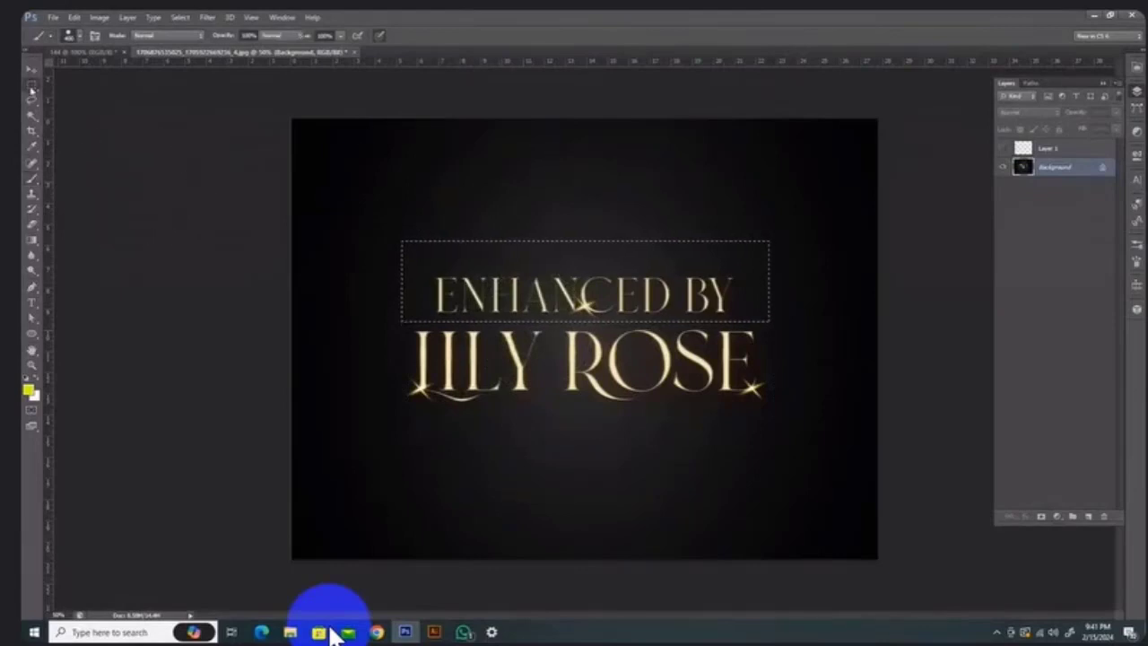
click(32, 87)
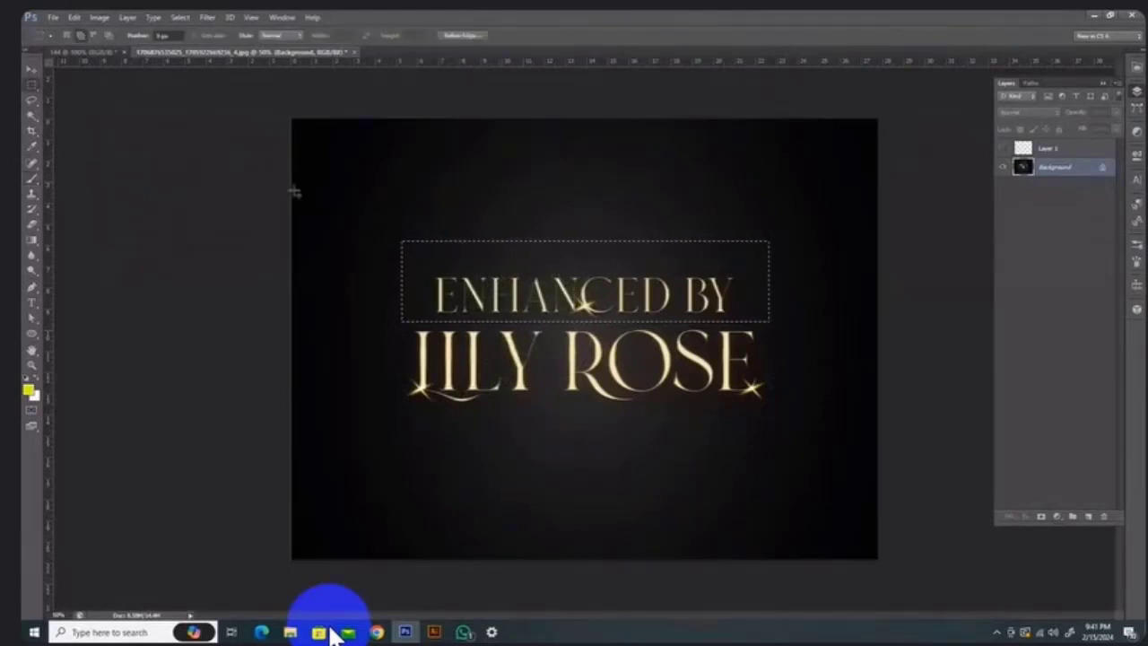
click(393, 242)
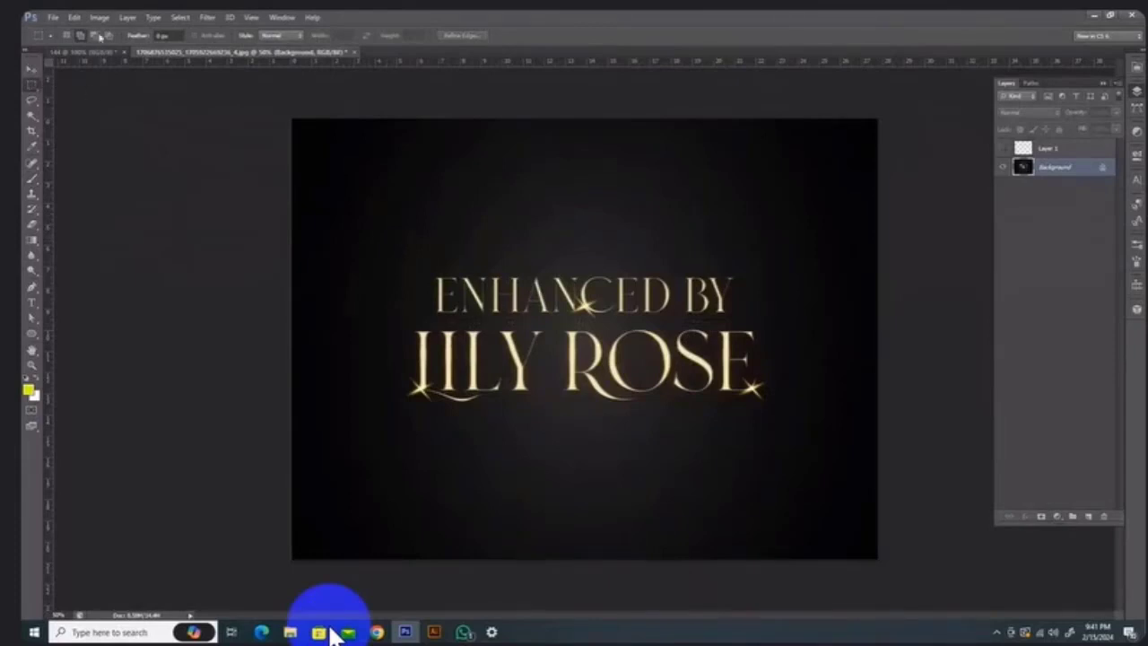
Draw a rectangular marquee around both lines of lettering and cut the second line out of it in Subtract from Selection mode
drag(389, 249, 781, 423)
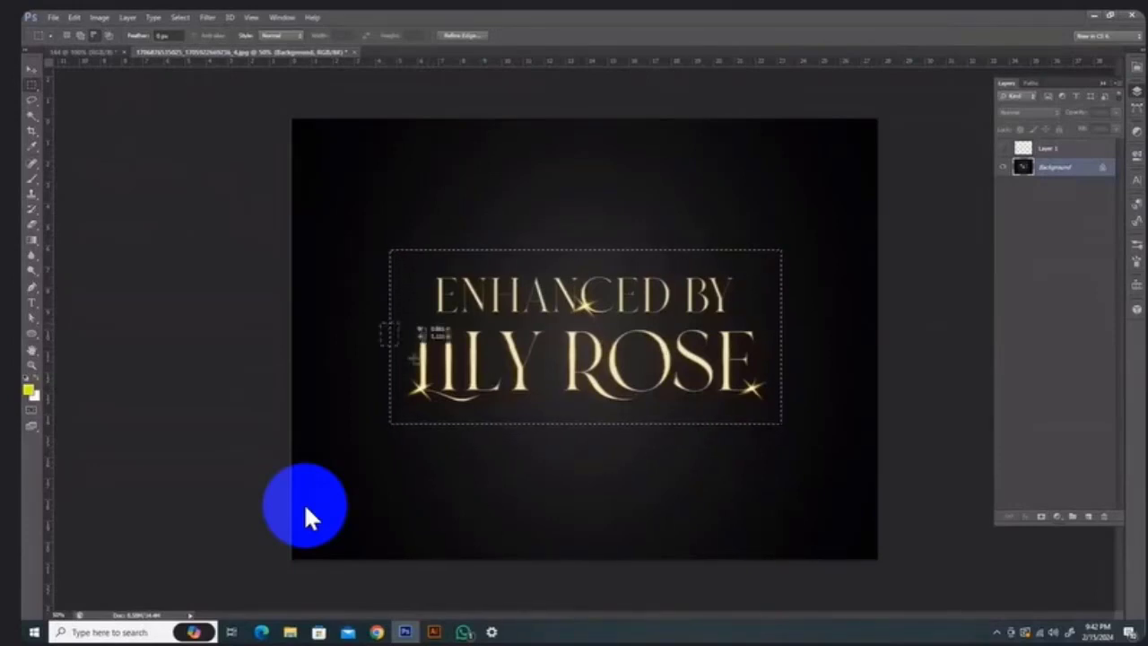
drag(573, 424, 811, 475)
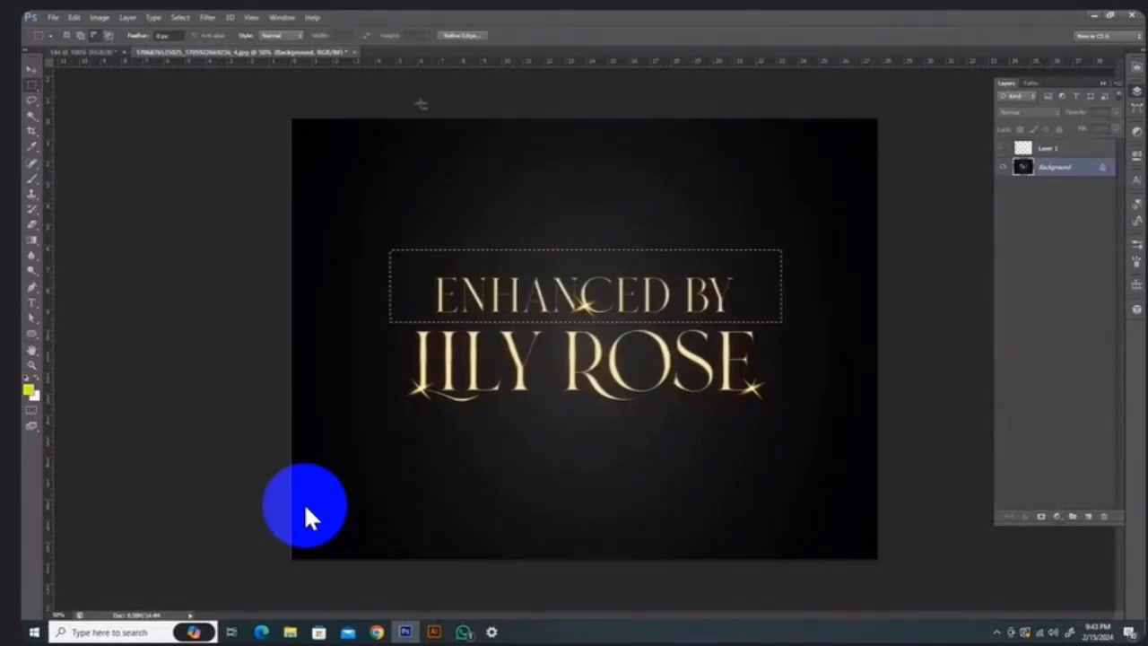
Intersect the first line's selection with a tall rectangle across the middle of the lettering in Intersect with Selection mode, and deselect
click(108, 35)
drag(500, 197, 677, 396)
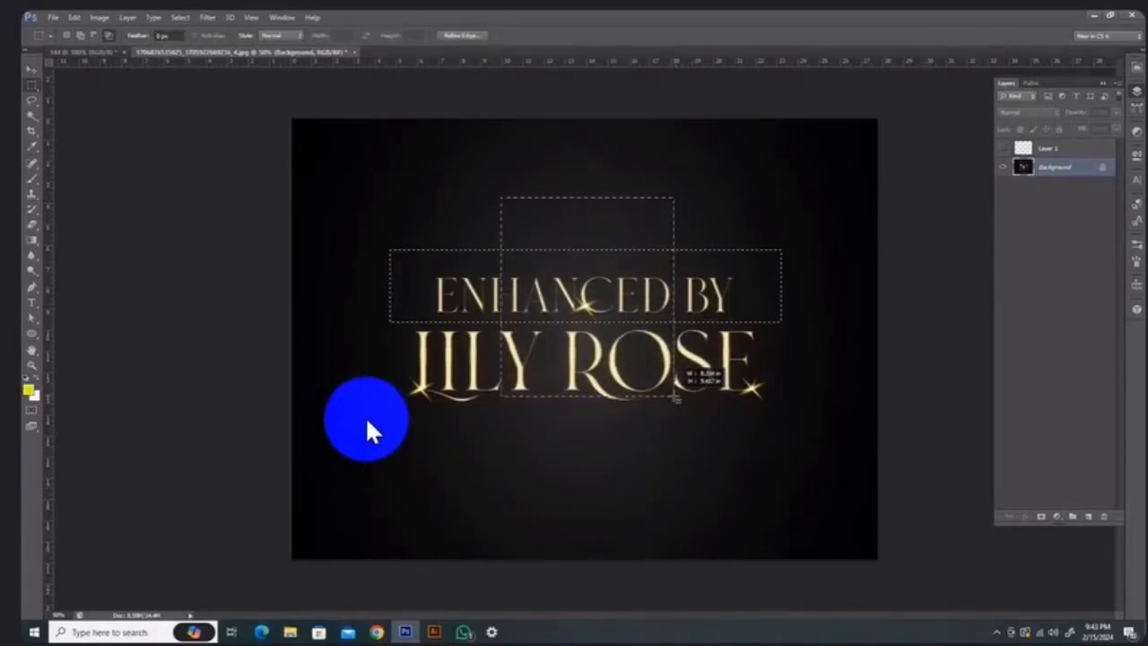
drag(673, 396, 671, 393)
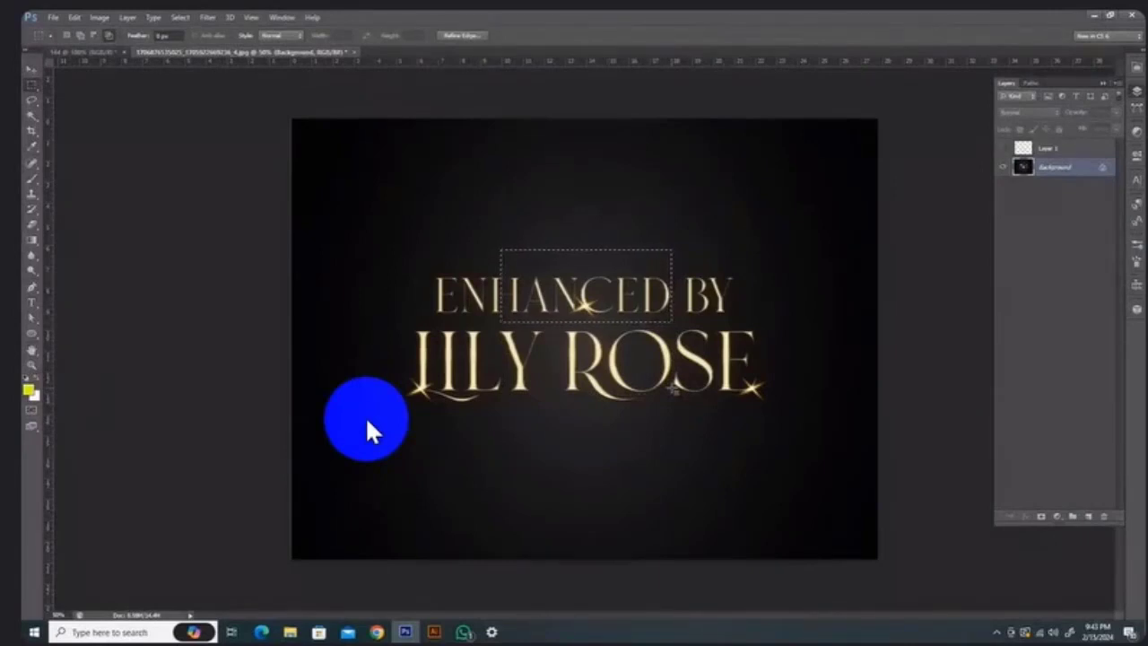
key(ctrl+d)
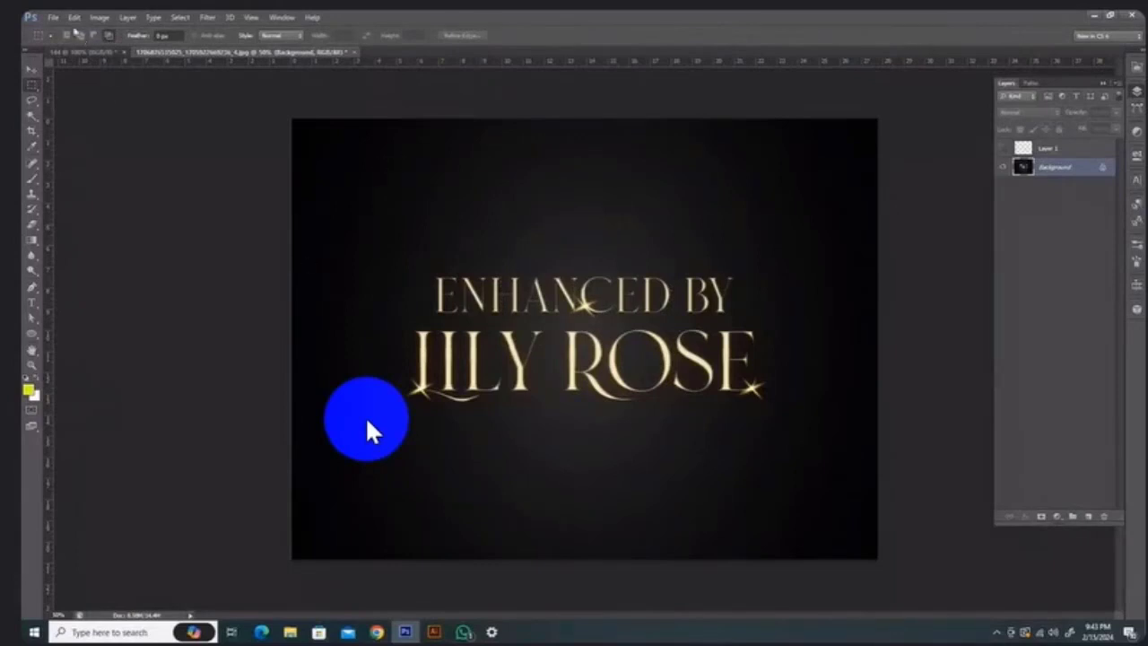
Draw a rectangular marquee above the lettering and extend it with four overlapping rectangles in Add to Selection mode
drag(390, 141, 708, 224)
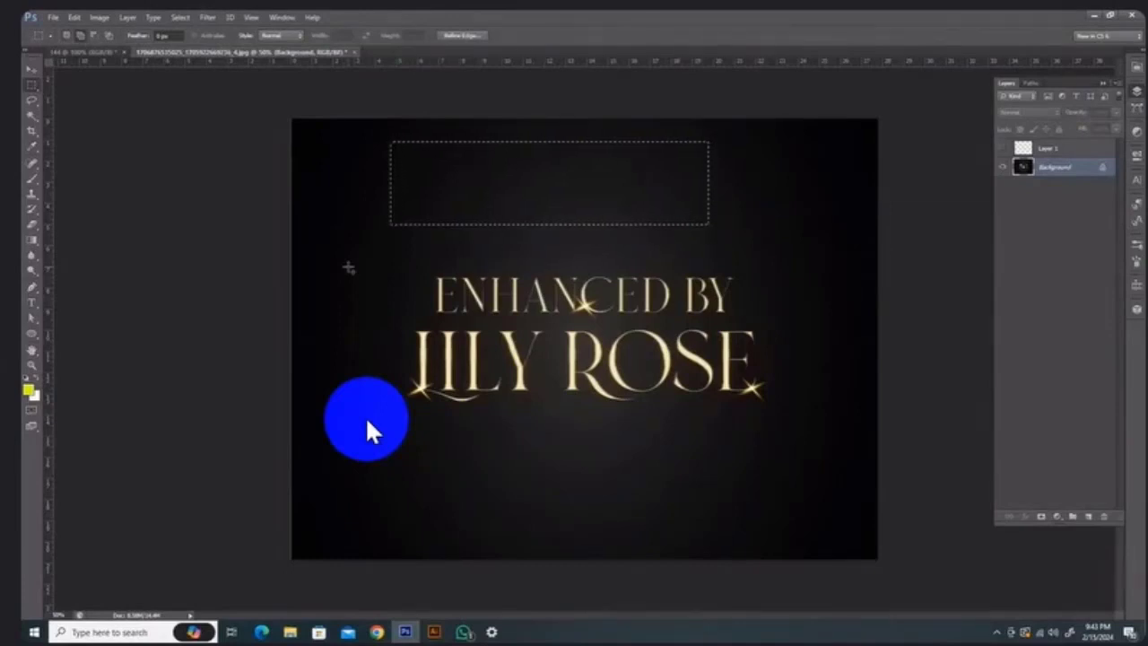
drag(368, 252, 729, 189)
drag(688, 222, 799, 314)
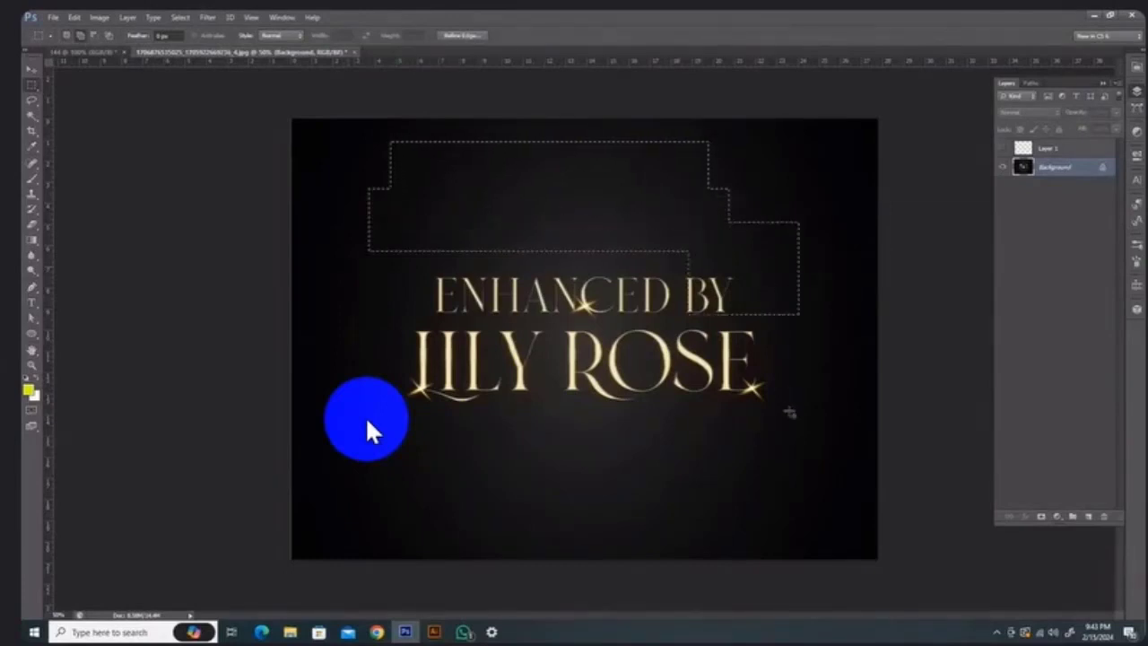
drag(736, 412, 652, 222)
drag(340, 210, 450, 337)
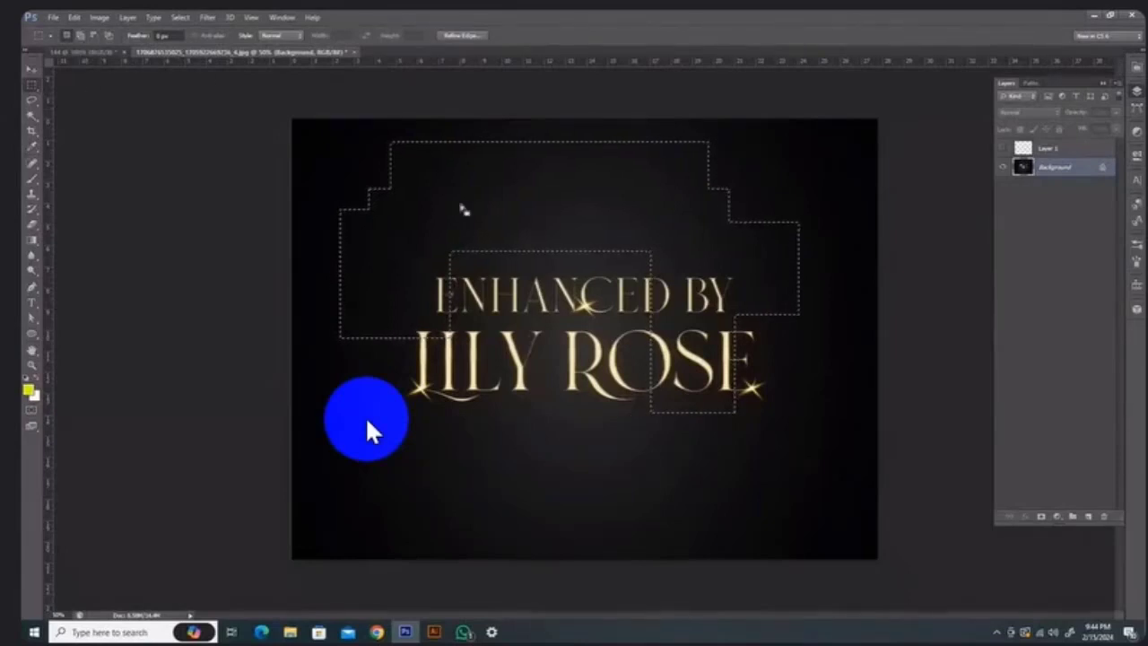
Subtract four rectangles from the left edge and the right-hand parts of the combined selection, and deselect what remains
key(alt)
drag(328, 161, 395, 368)
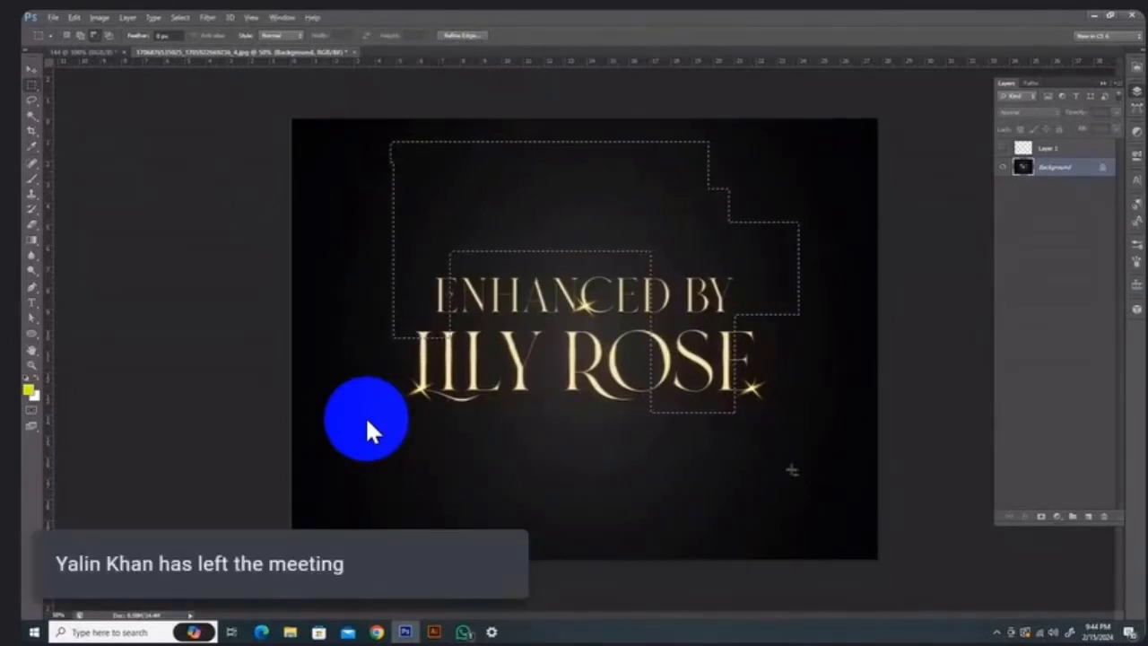
drag(791, 469, 647, 336)
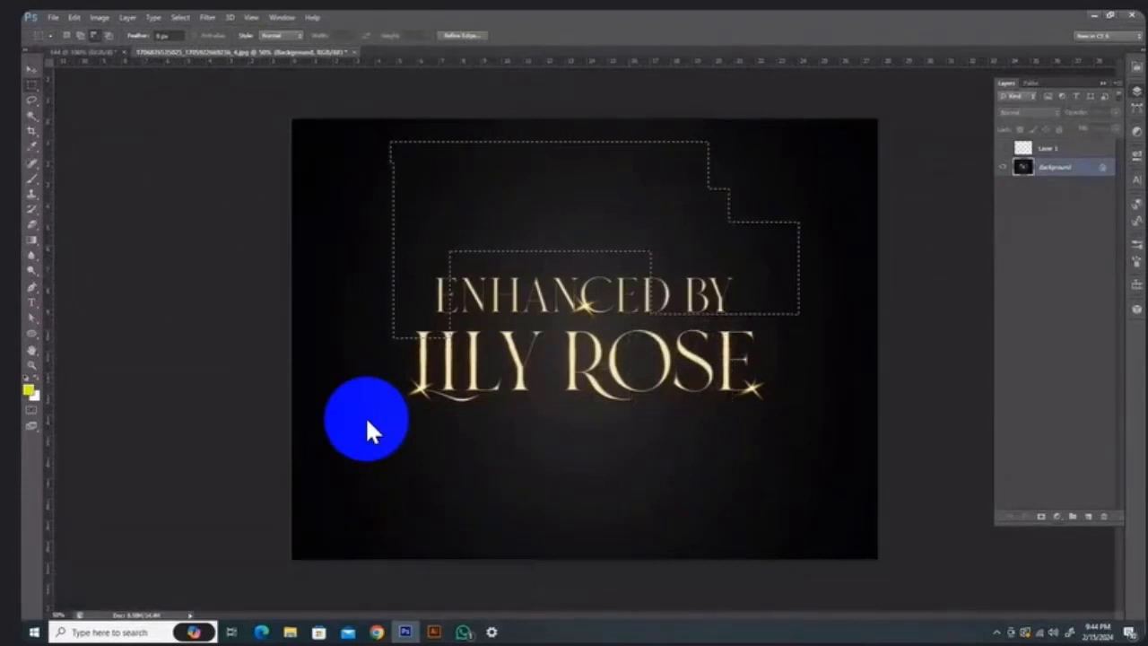
drag(820, 371, 708, 130)
drag(731, 377, 638, 251)
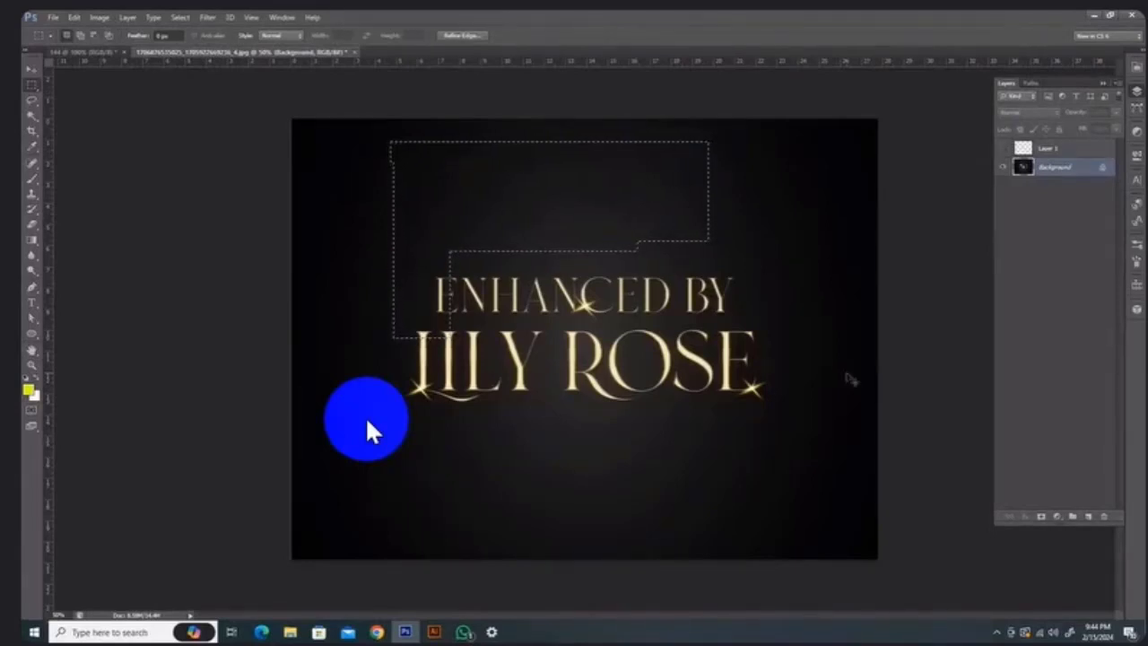
key(ctrl+d)
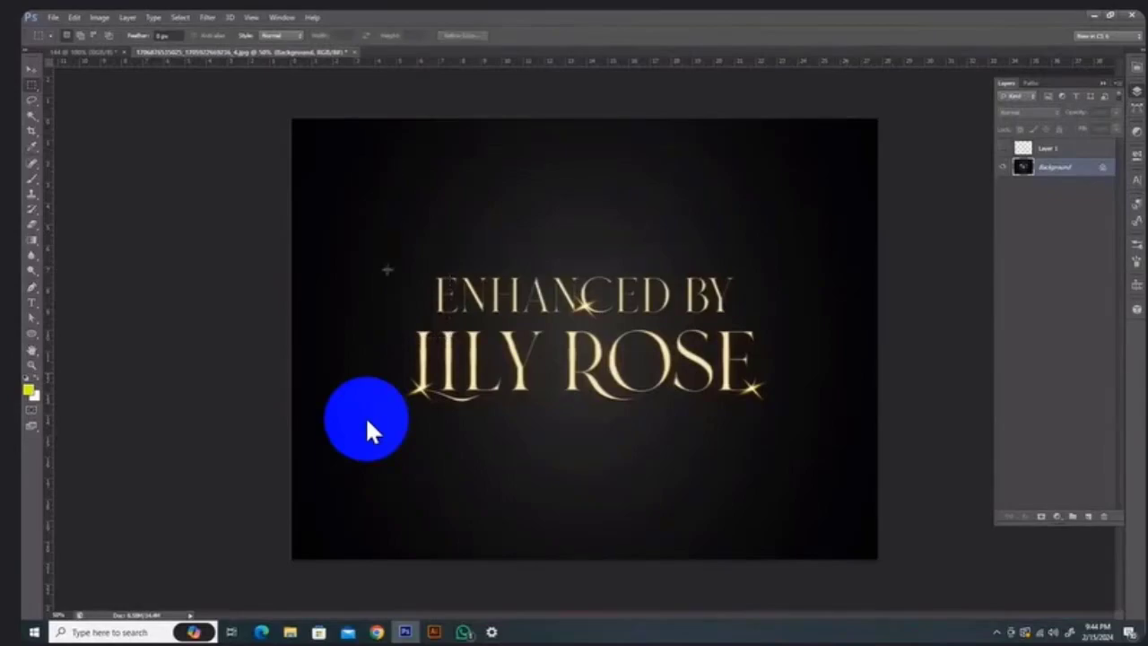